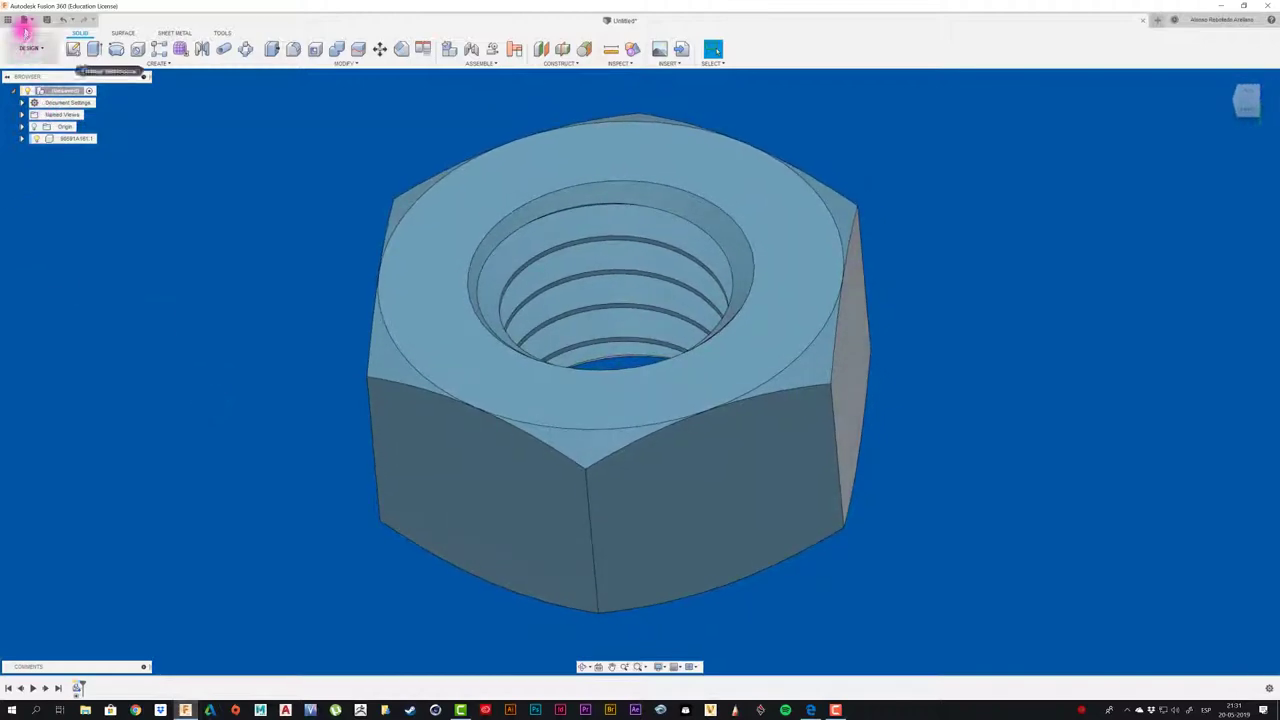
# Export the threaded nut to the Desktop as the .f3d archive 'tuerca m8 mcmaster'.
pyautogui.click(31, 20)
pyautogui.click(35, 113)
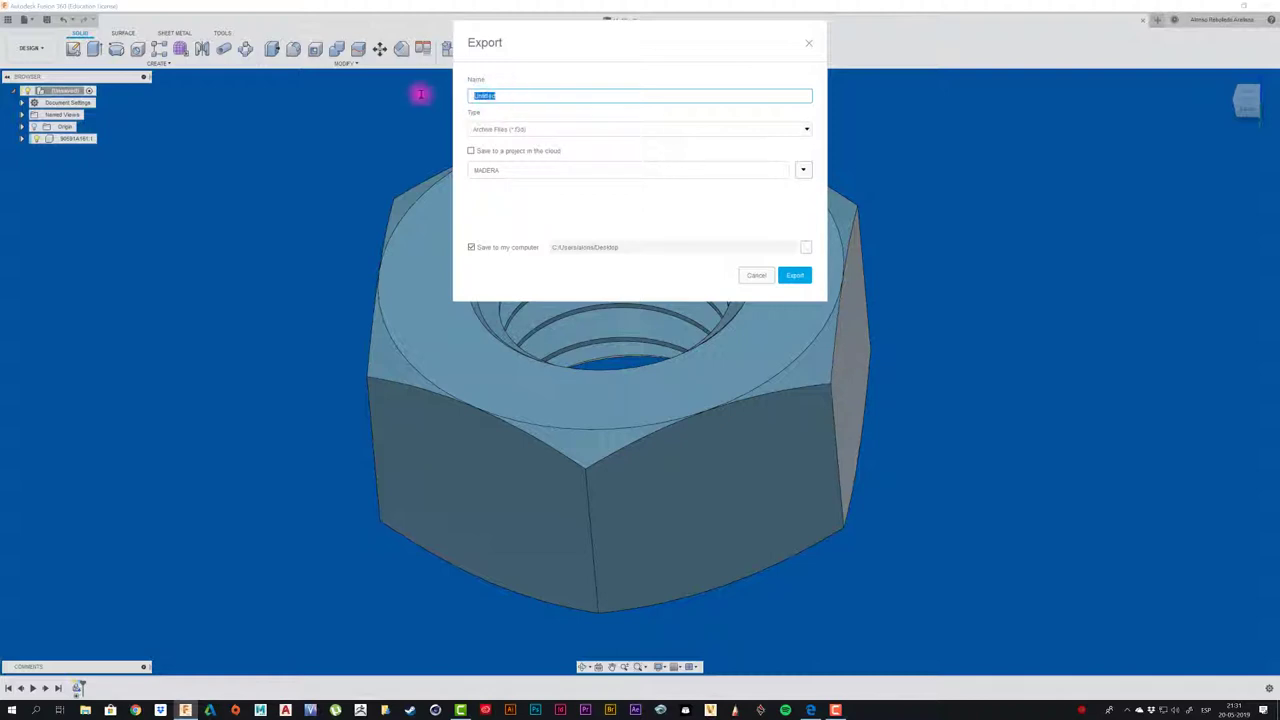
pyautogui.write('tu')
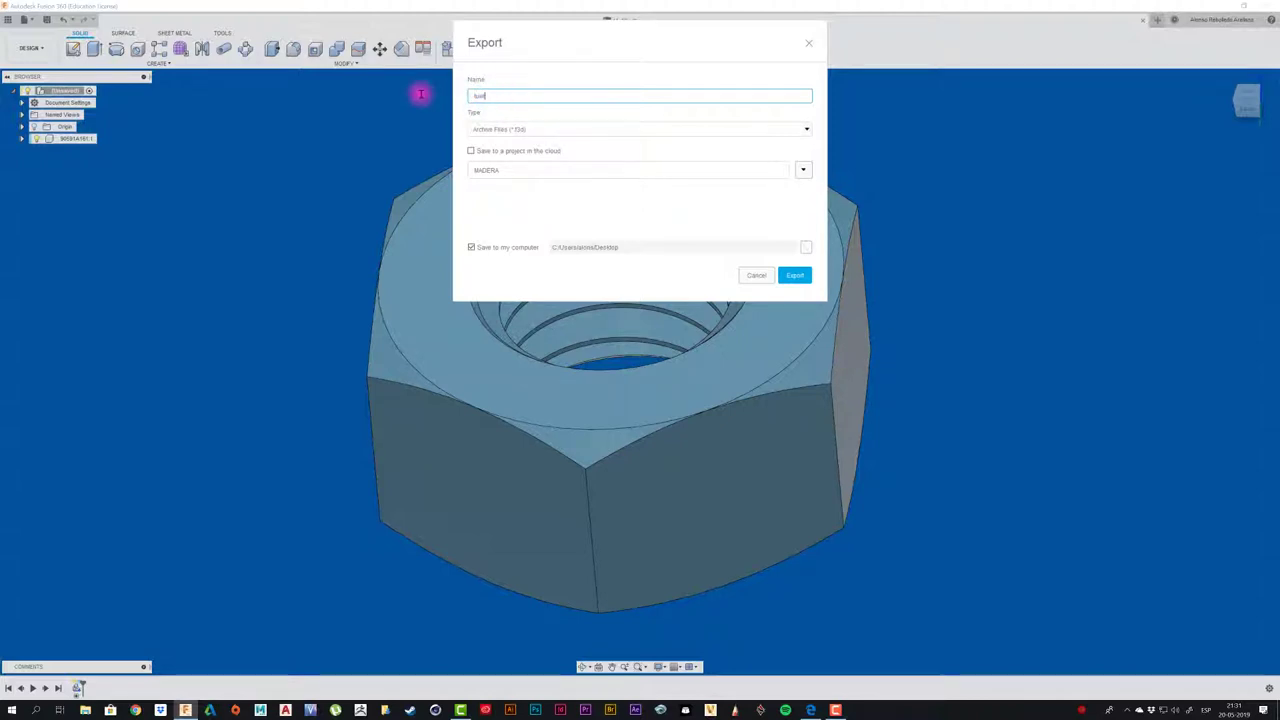
pyautogui.write('erca m')
pyautogui.write('8 mcmaster')
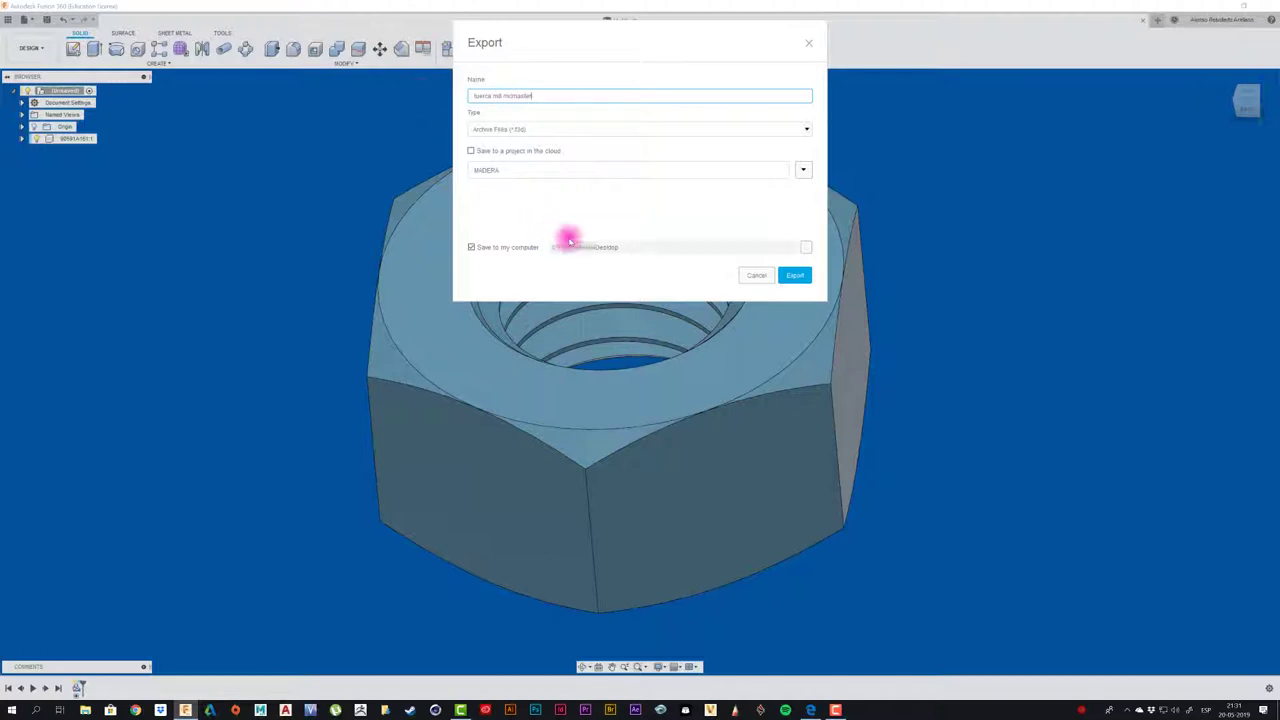
pyautogui.click(798, 276)
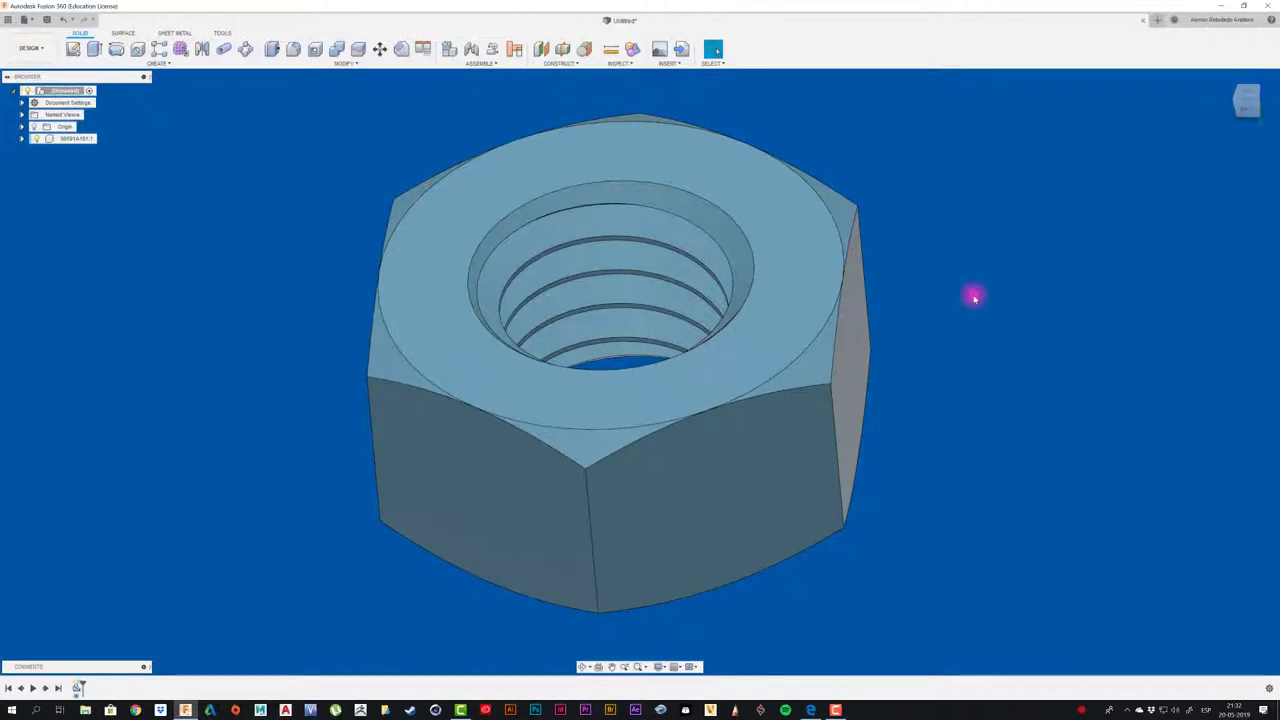
# Check the Properties of the desktop file tuerca m8 mcmaster, showing 148 KB, then return to Fusion.
pyautogui.click(1220, 8)
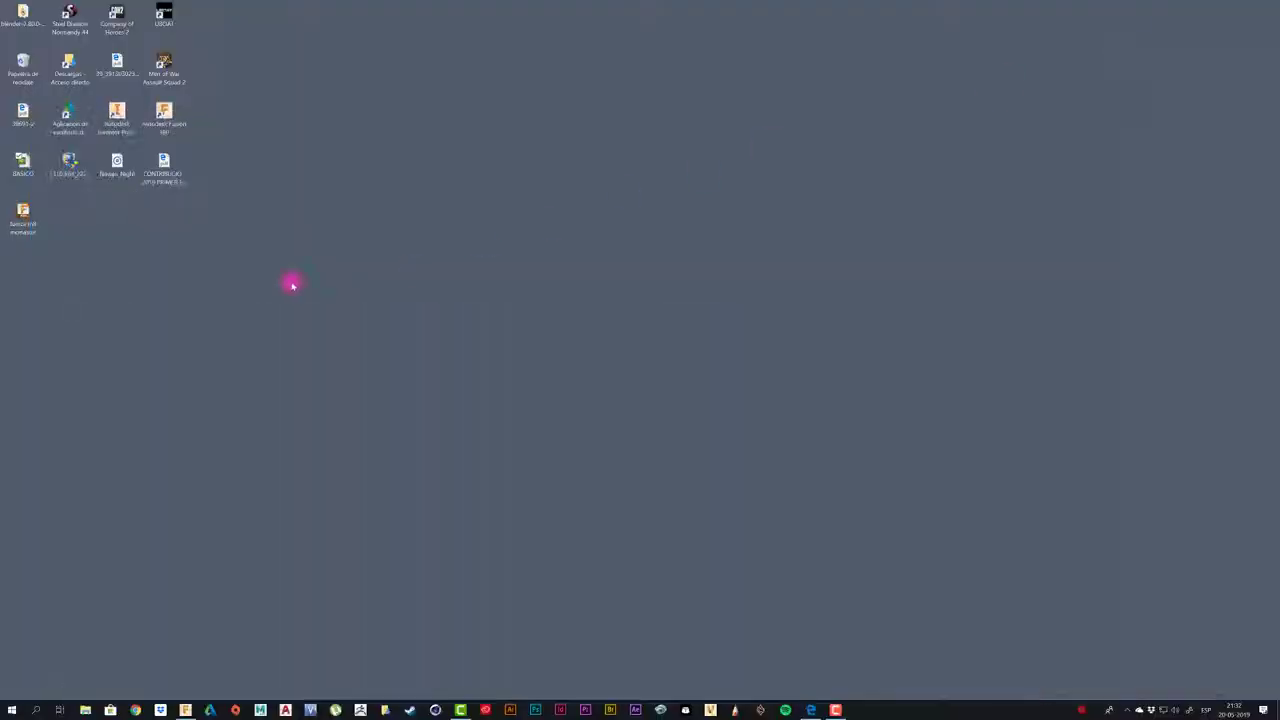
pyautogui.rightClick(28, 226)
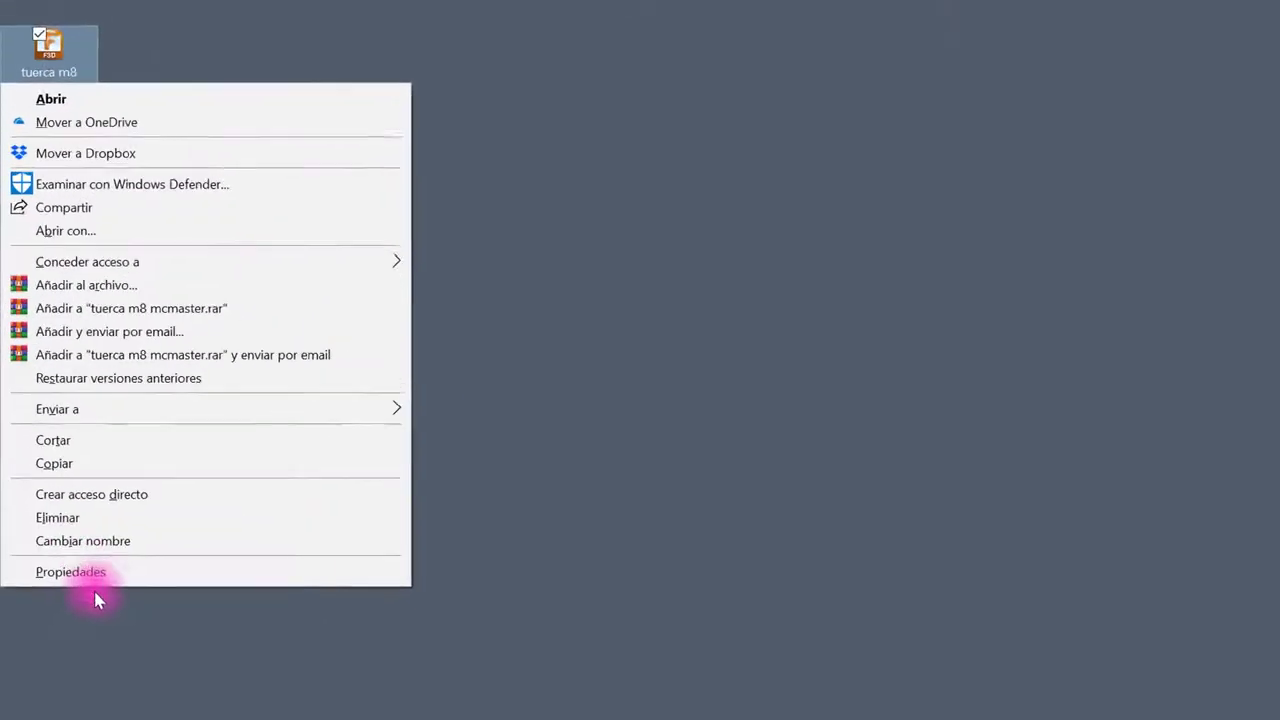
pyautogui.click(35, 465)
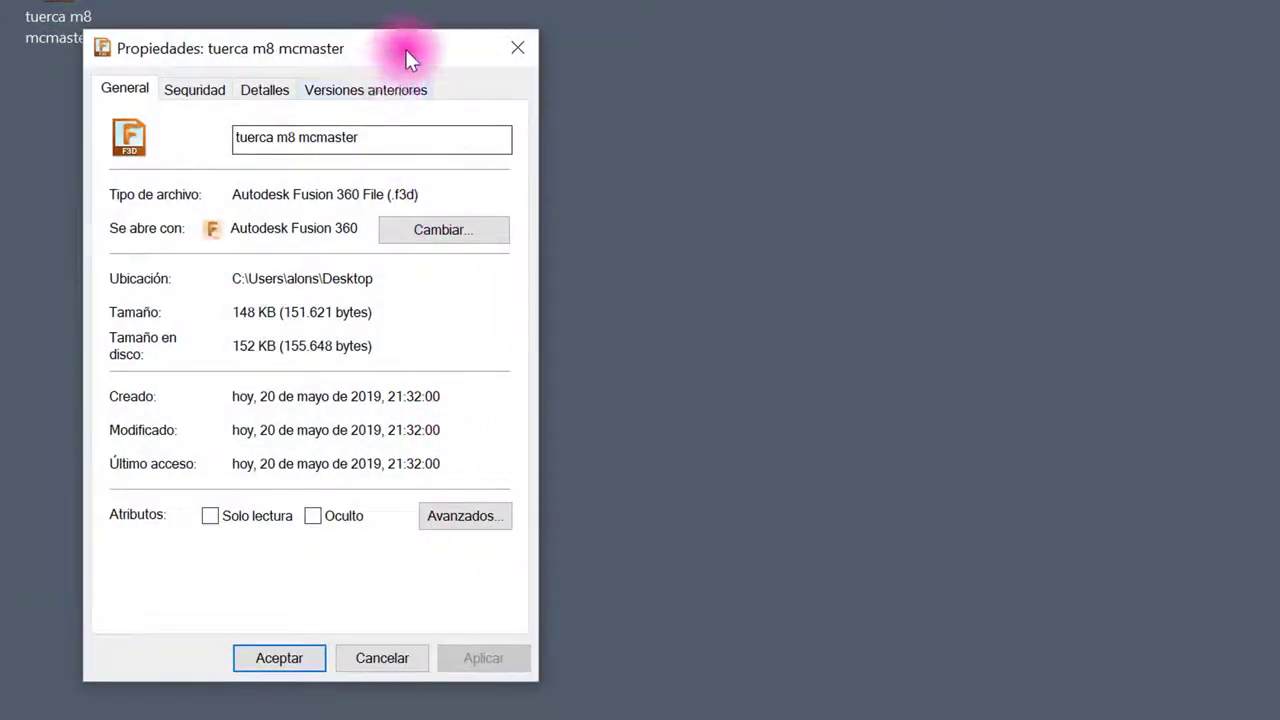
pyautogui.moveTo(405, 49); pyautogui.dragTo(336, 50)
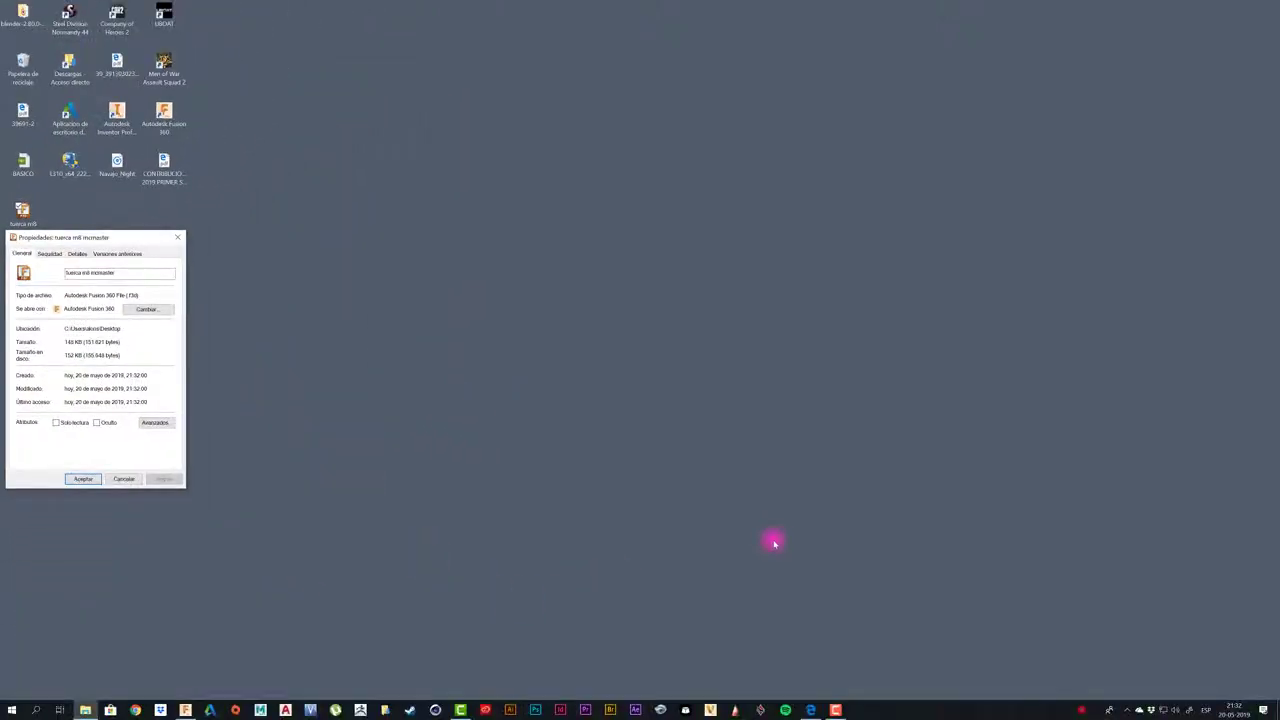
pyautogui.click(186, 710)
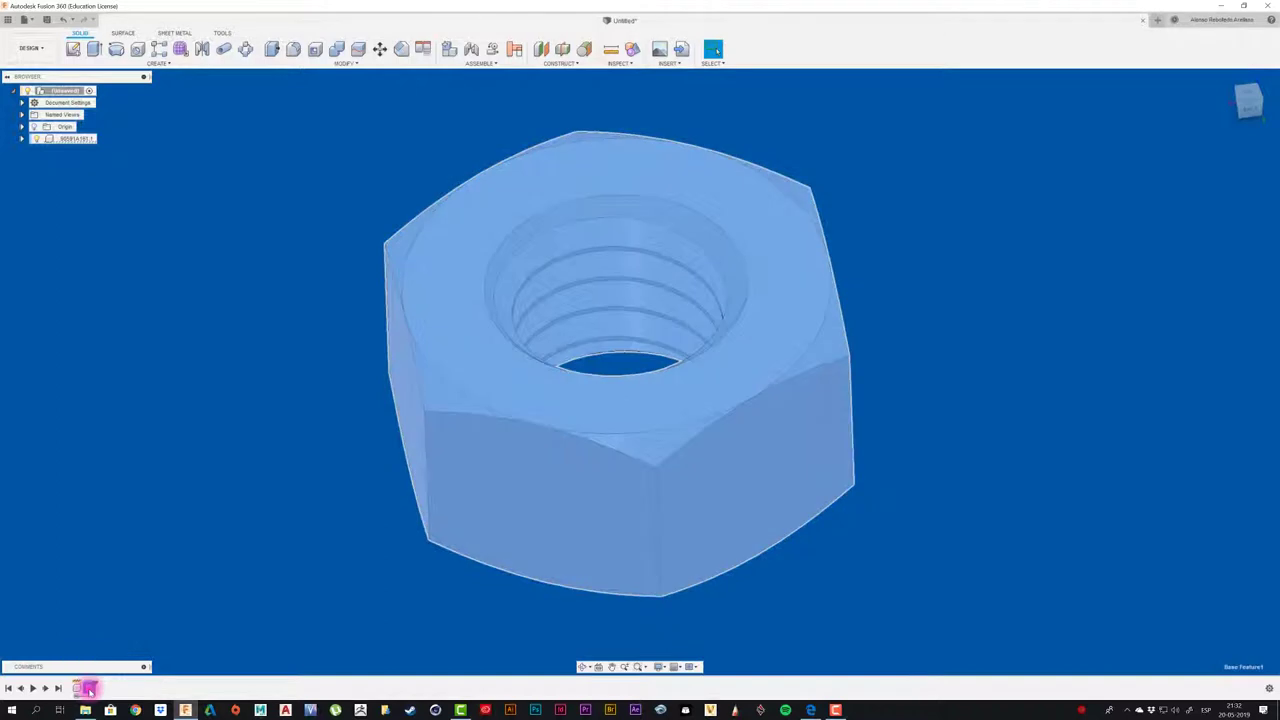
# Bring up the context menu of the nut's base feature in the timeline.
pyautogui.rightClick(88, 688)
# Edit the base feature and delete the helical thread face, leaving a smooth hole.
pyautogui.click(108, 601)
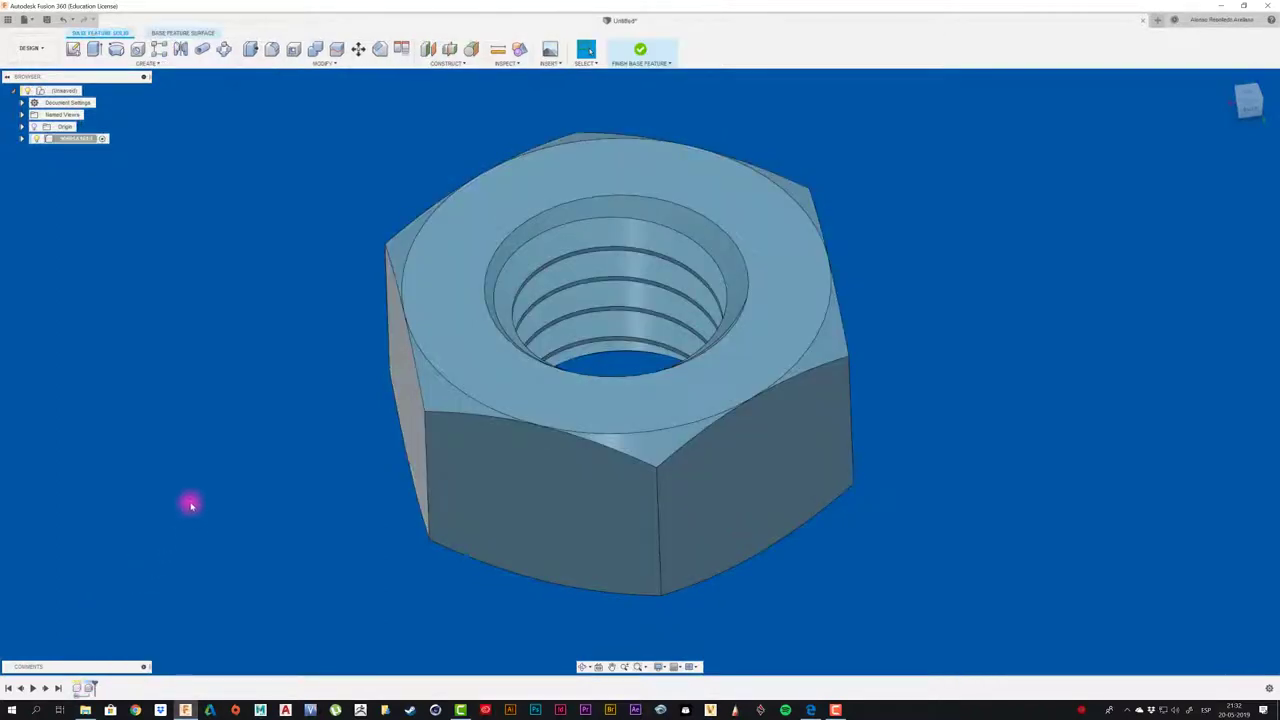
pyautogui.click(607, 235)
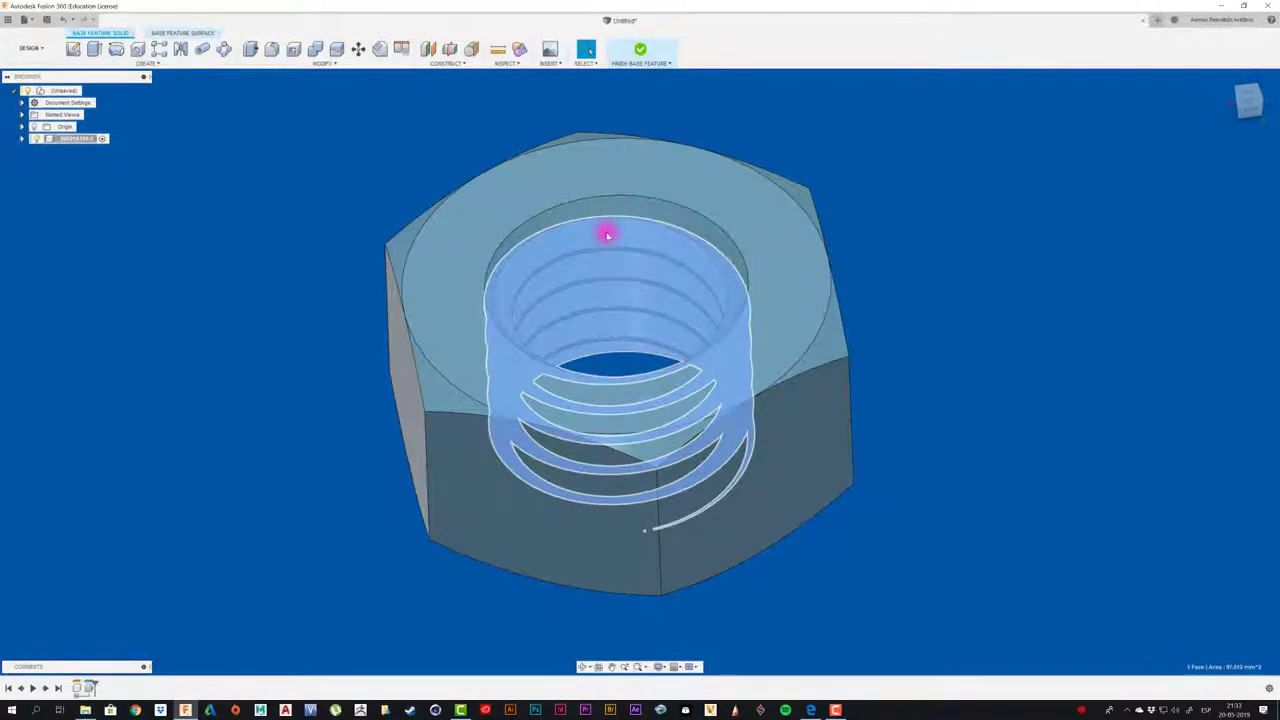
pyautogui.press('Delete')
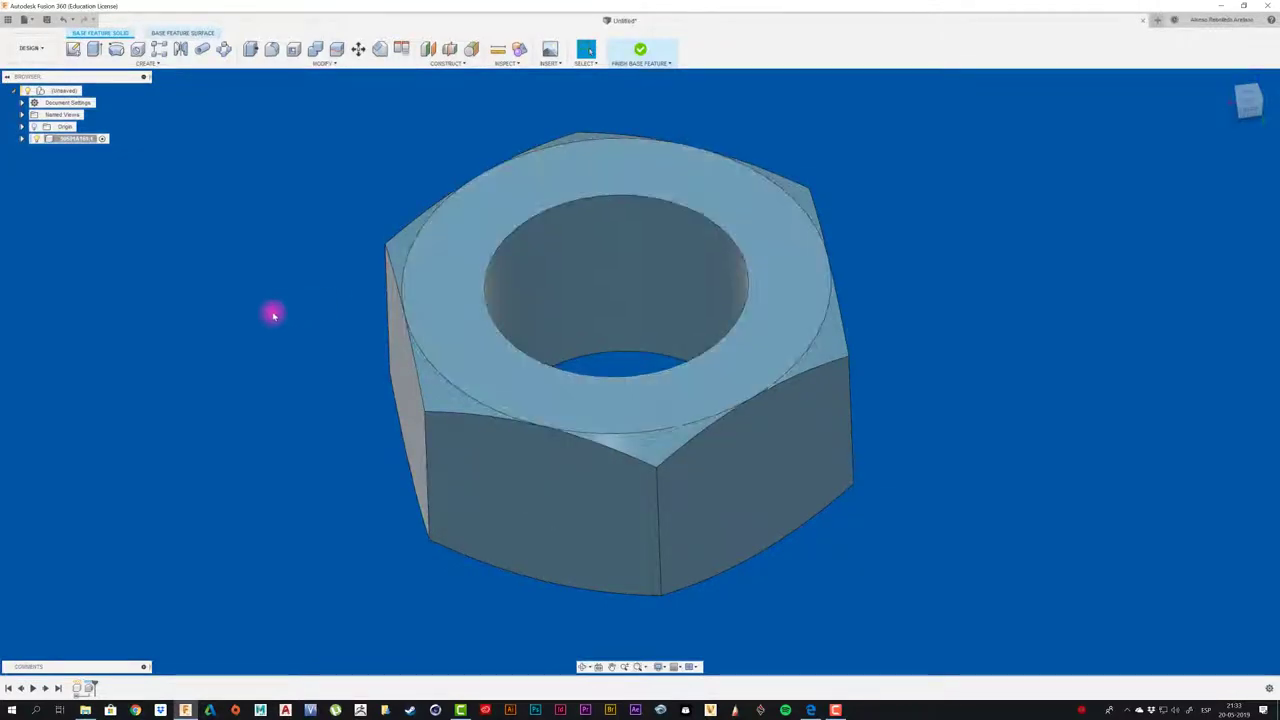
pyautogui.keyDown('shift'); pyautogui.moveTo(272, 312); pyautogui.dragTo(273, 315, button='middle'); pyautogui.keyUp('shift')
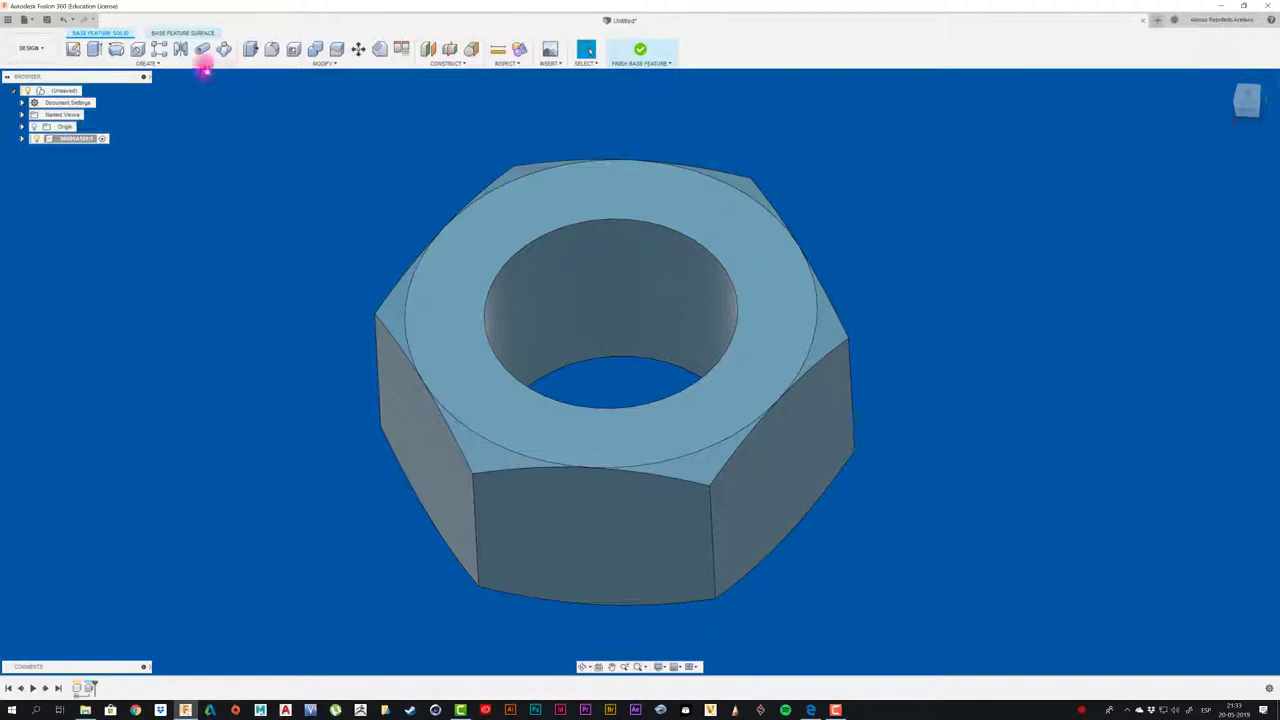
# Add a cosmetic, non-modeled ISO Metric M8x1.25 6H thread to the nut's hole.
pyautogui.click(150, 62)
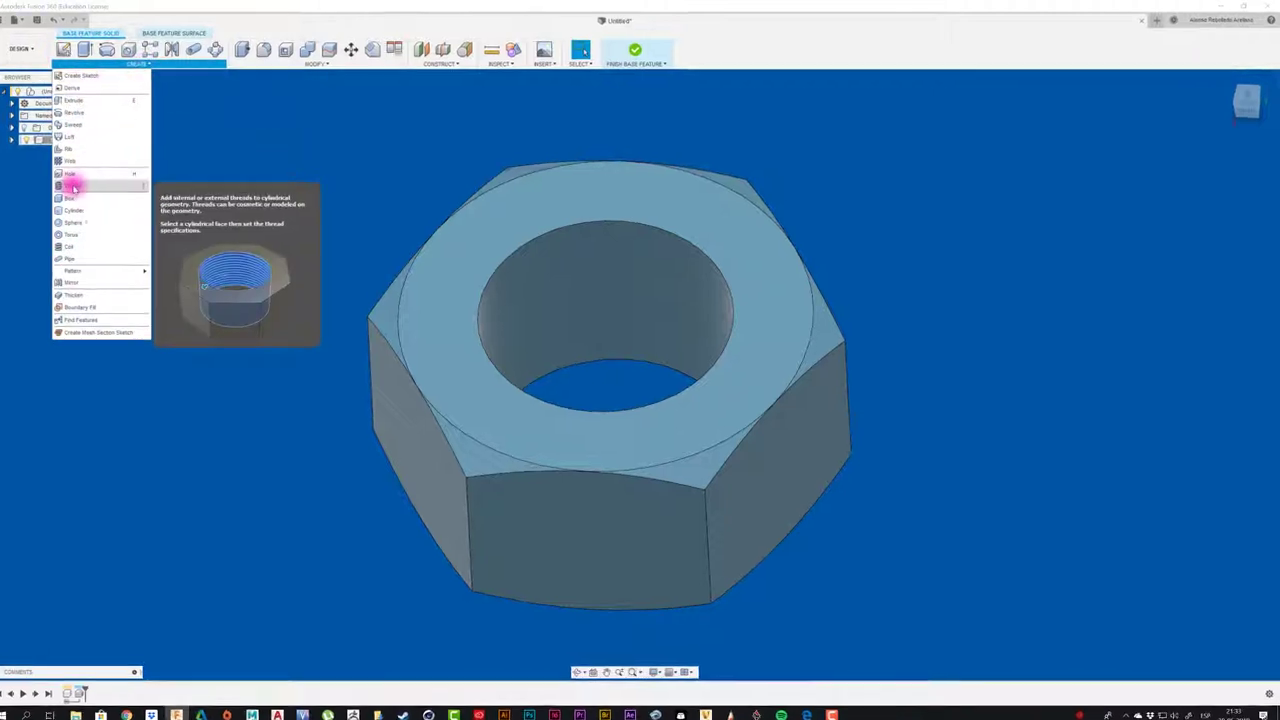
pyautogui.click(72, 187)
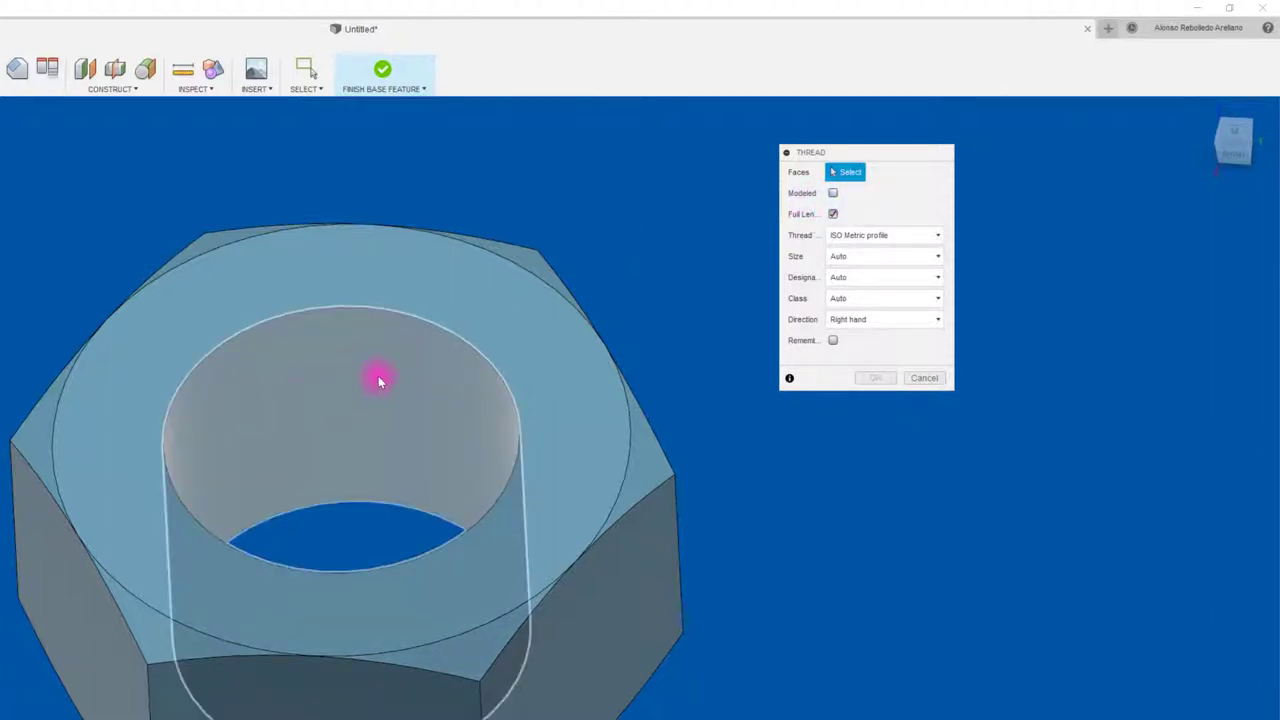
pyautogui.click(377, 382)
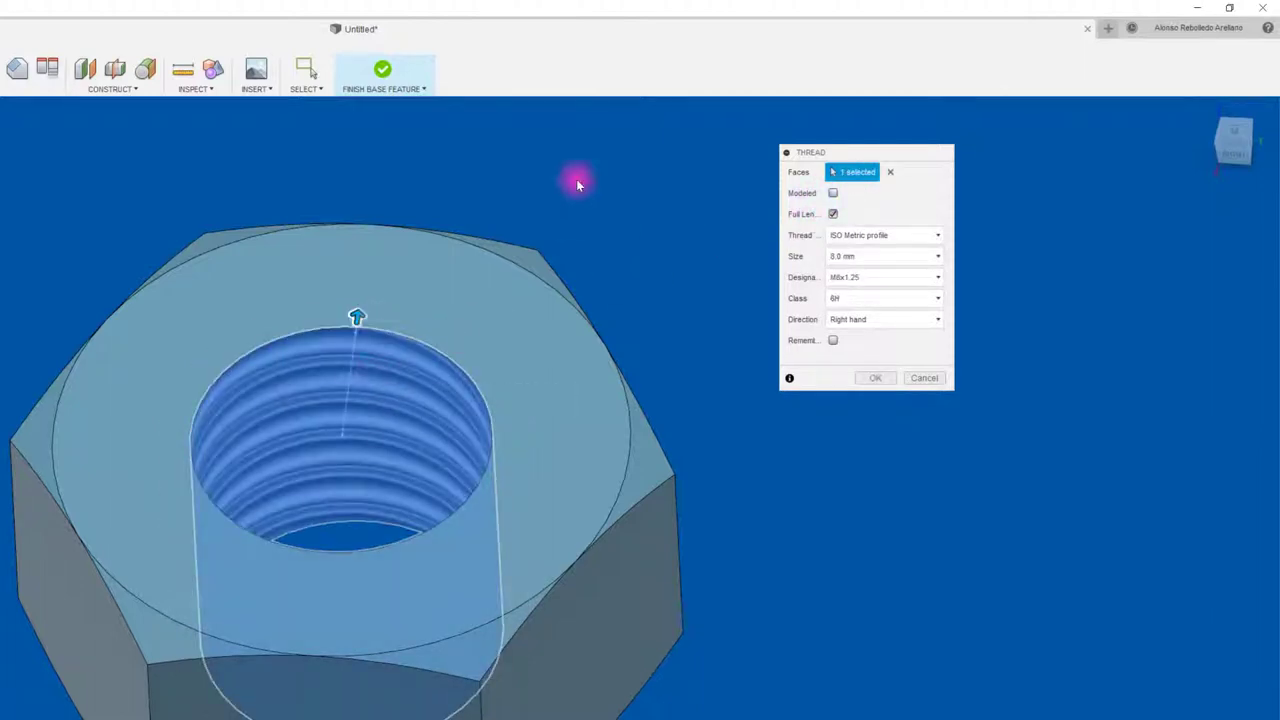
pyautogui.click(834, 194)
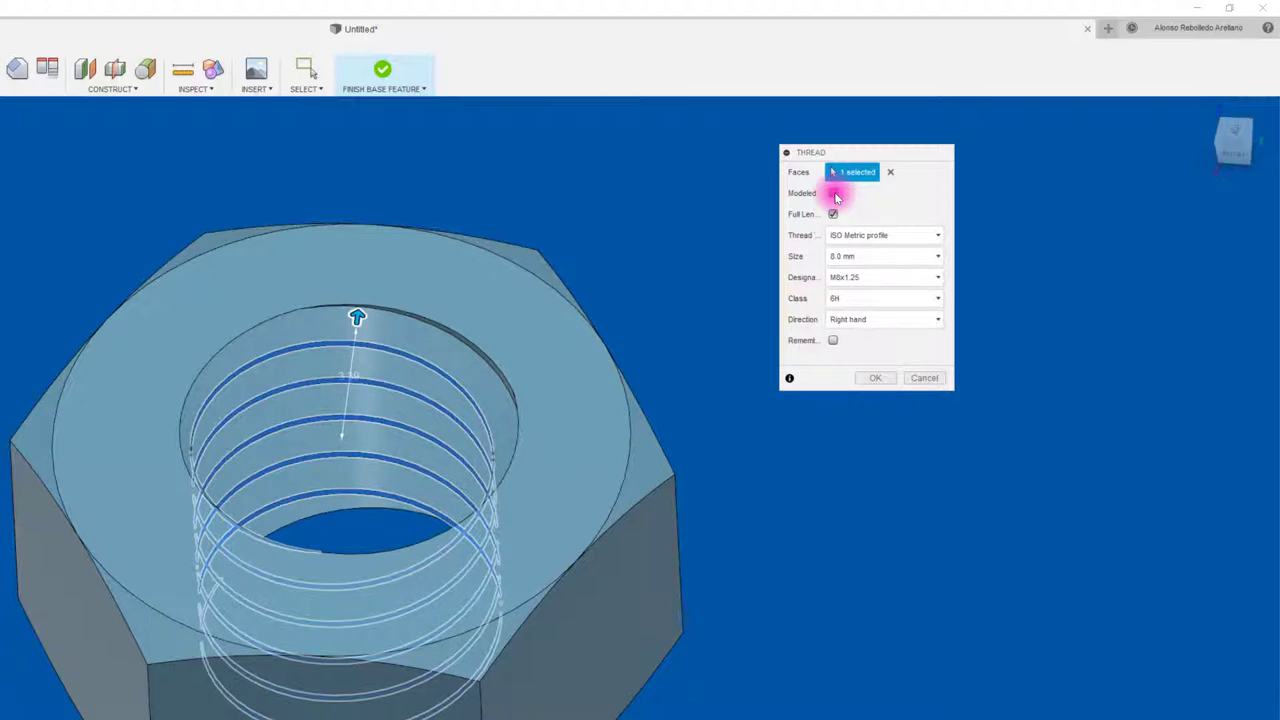
pyautogui.click(834, 194)
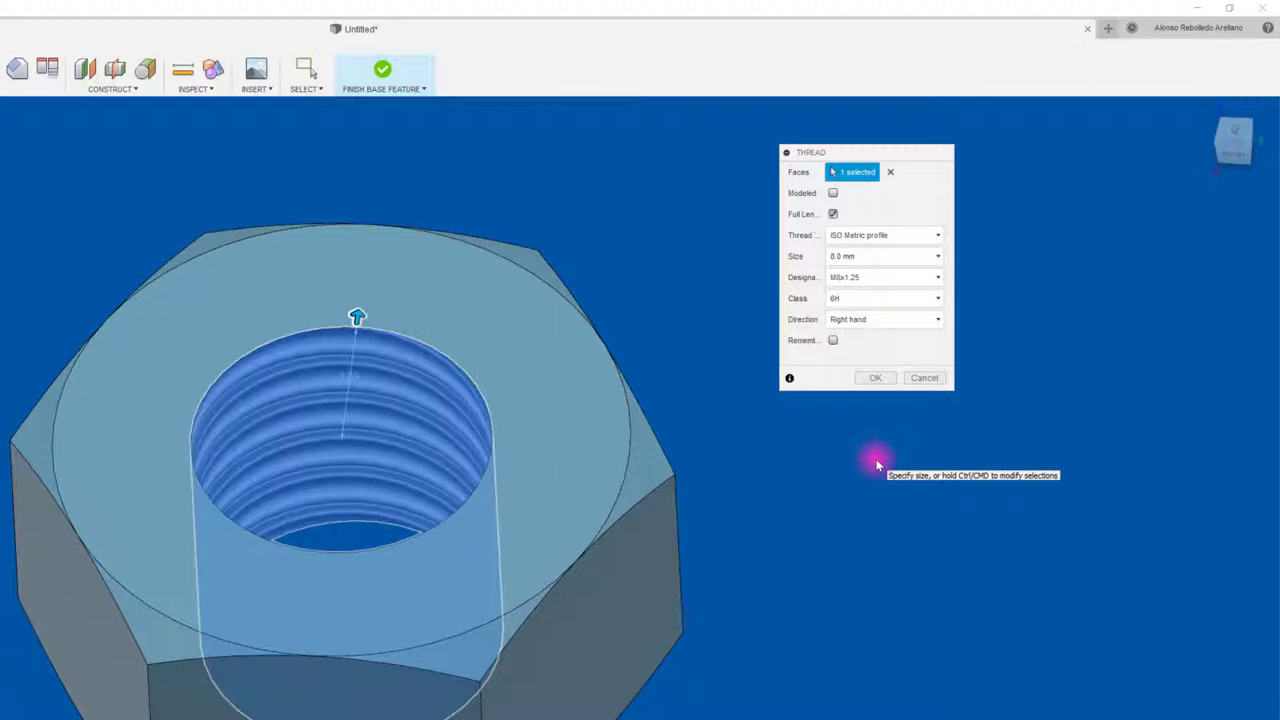
pyautogui.click(873, 379)
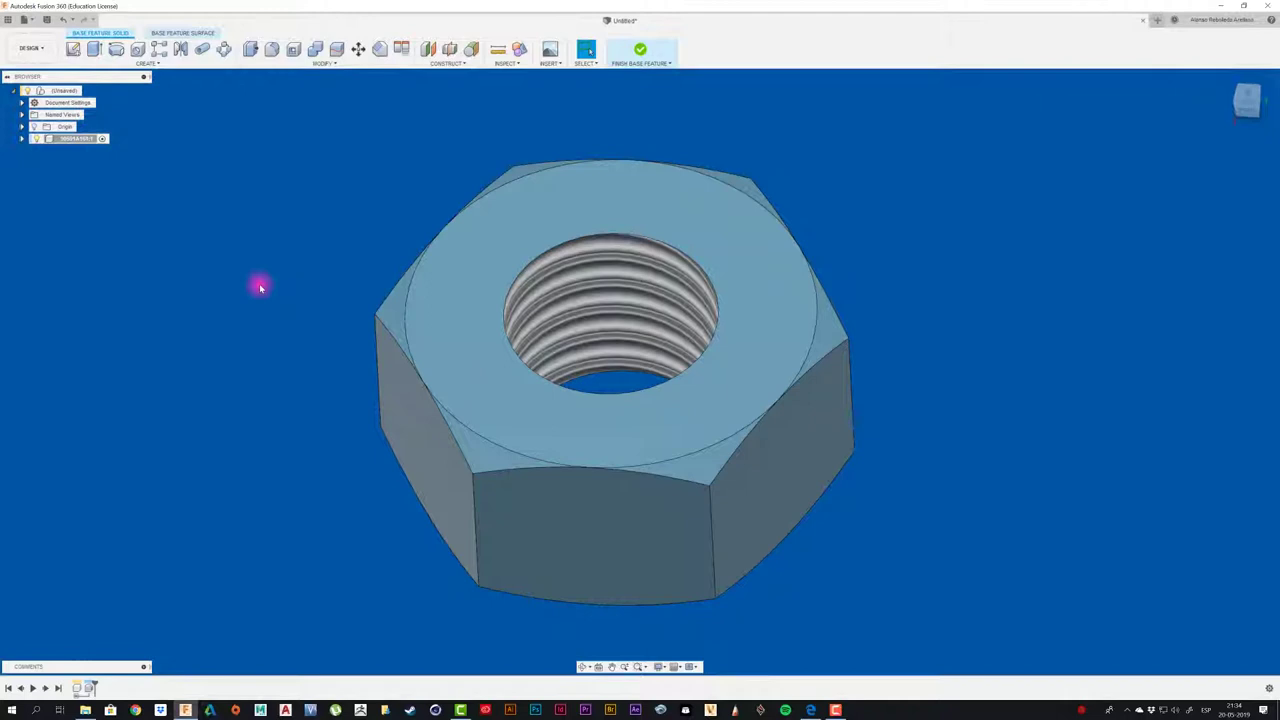
# Export the cosmetic-thread nut to the Desktop as the .f3d archive 'tuerca modificada'.
pyautogui.click(25, 20)
pyautogui.click(40, 112)
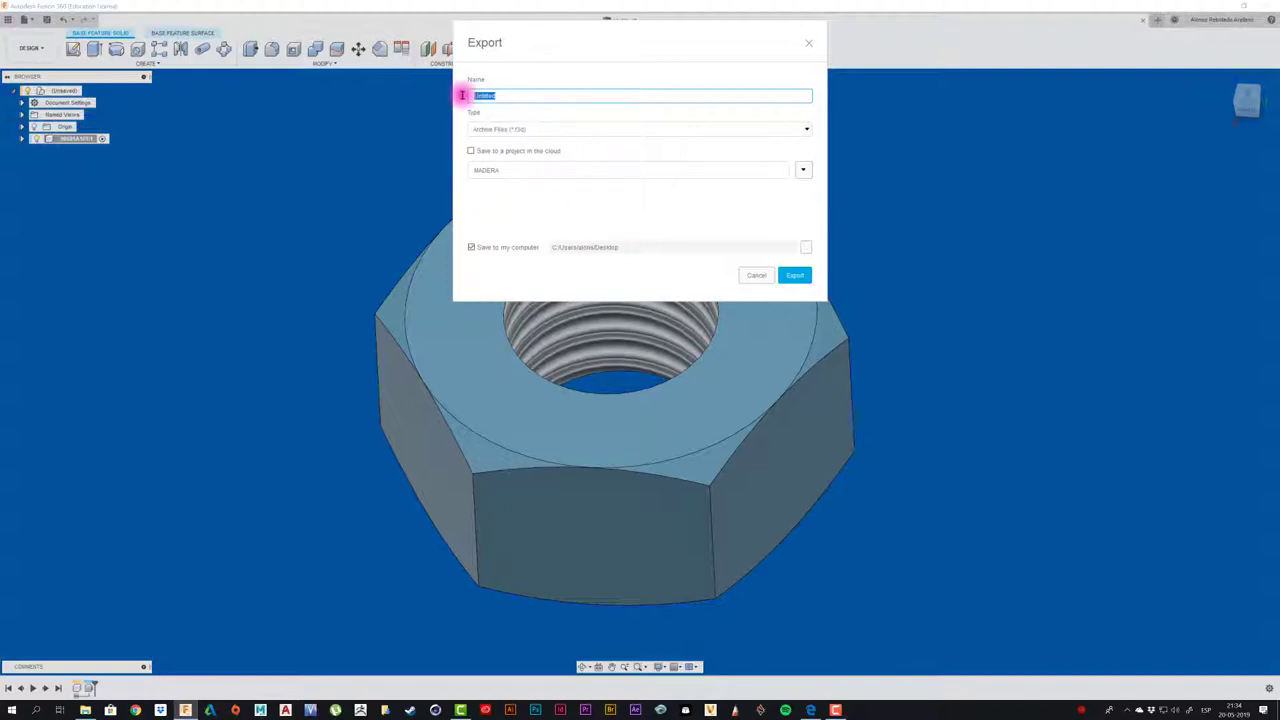
pyautogui.write('M M1')
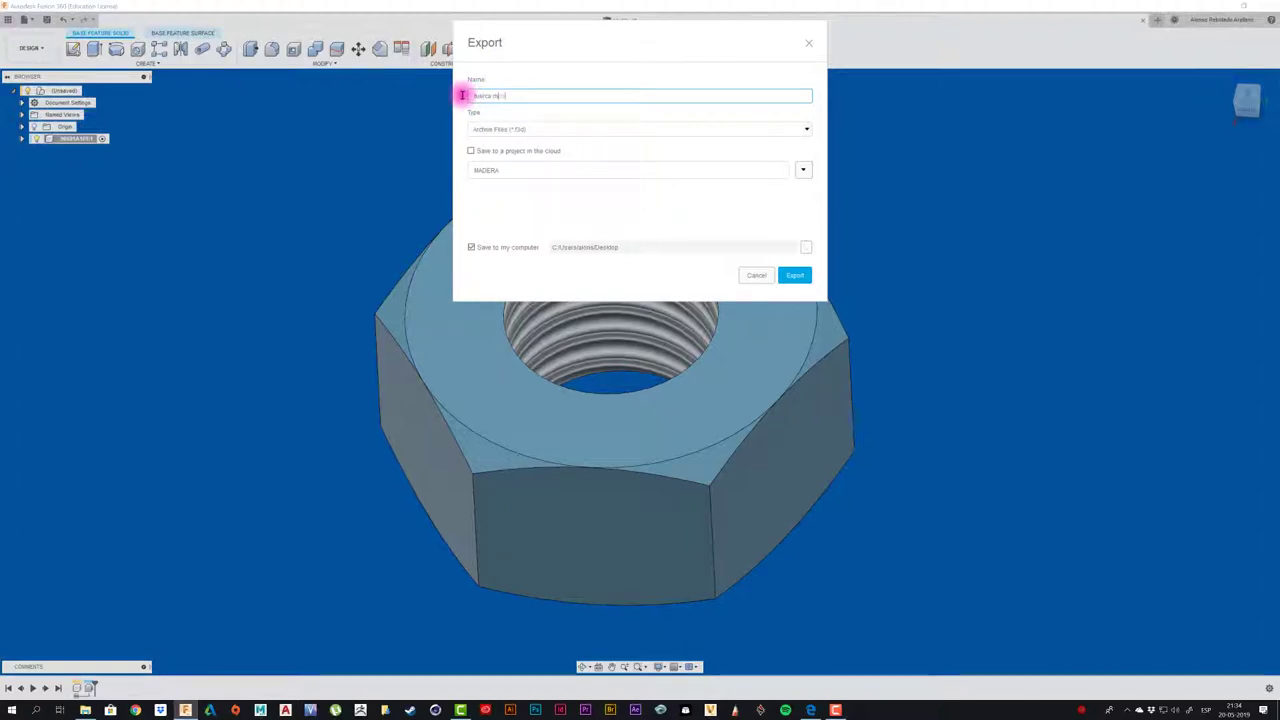
pyautogui.write('cada')
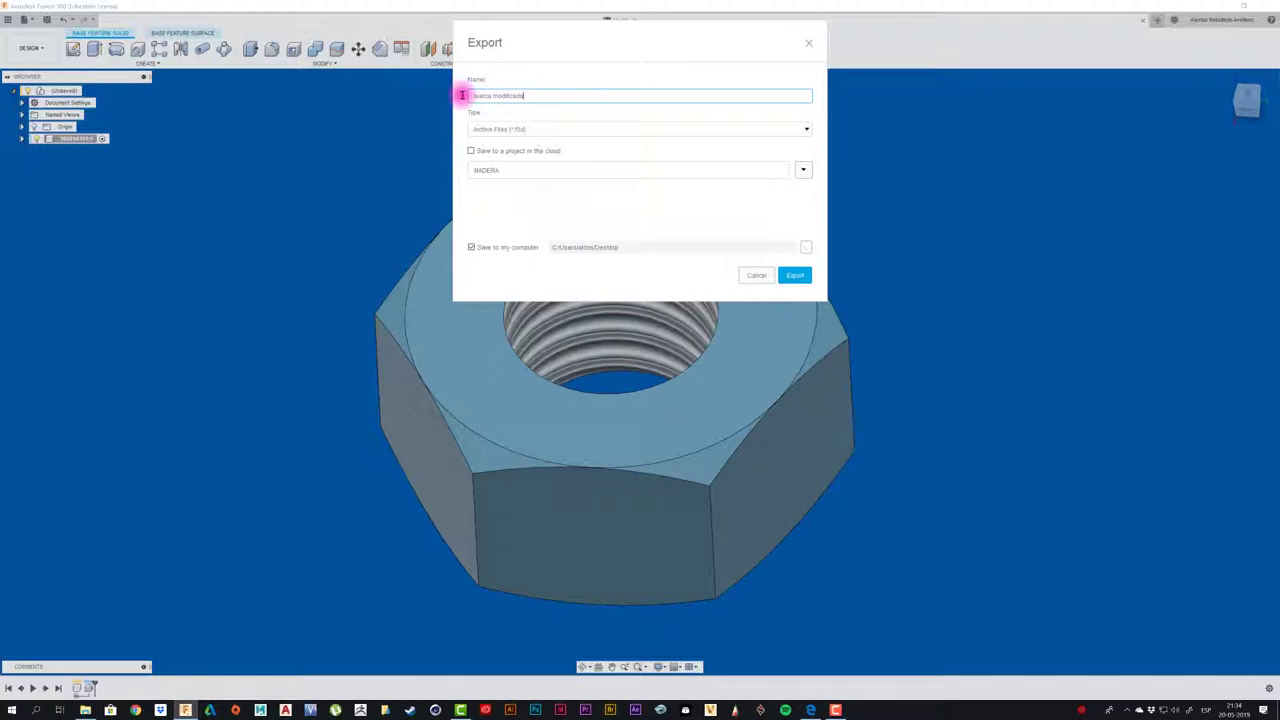
pyautogui.click(790, 278)
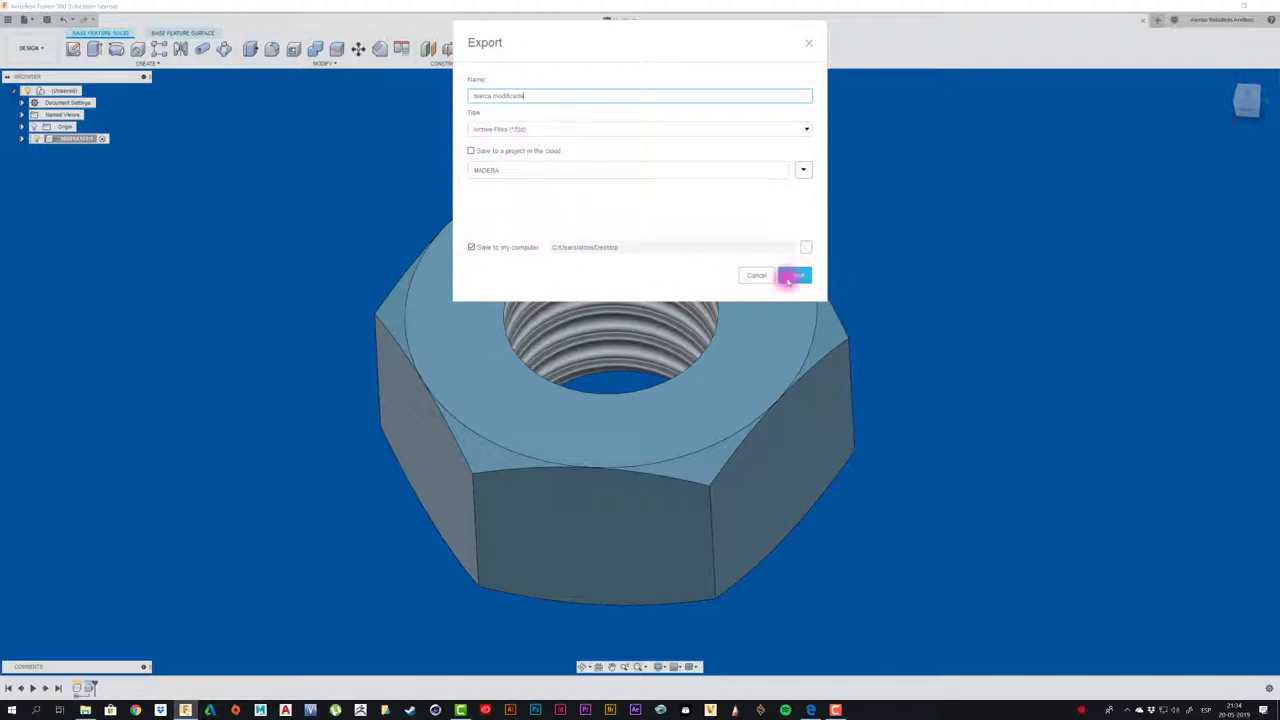
# Minimize Fusion, close the old Properties window, and place both .f3d icons side by side.
pyautogui.click(1212, 6)
pyautogui.click(180, 233)
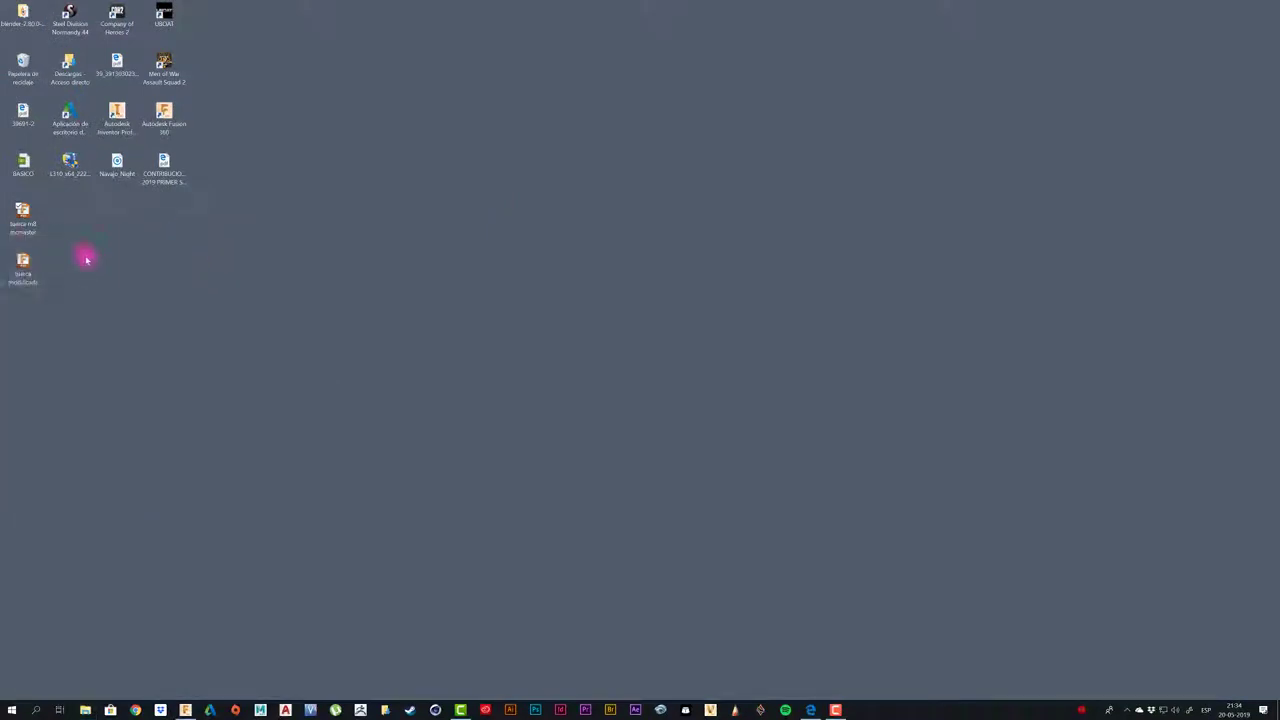
pyautogui.moveTo(22, 214); pyautogui.dragTo(152, 266)
pyautogui.moveTo(175, 283); pyautogui.dragTo(180, 255)
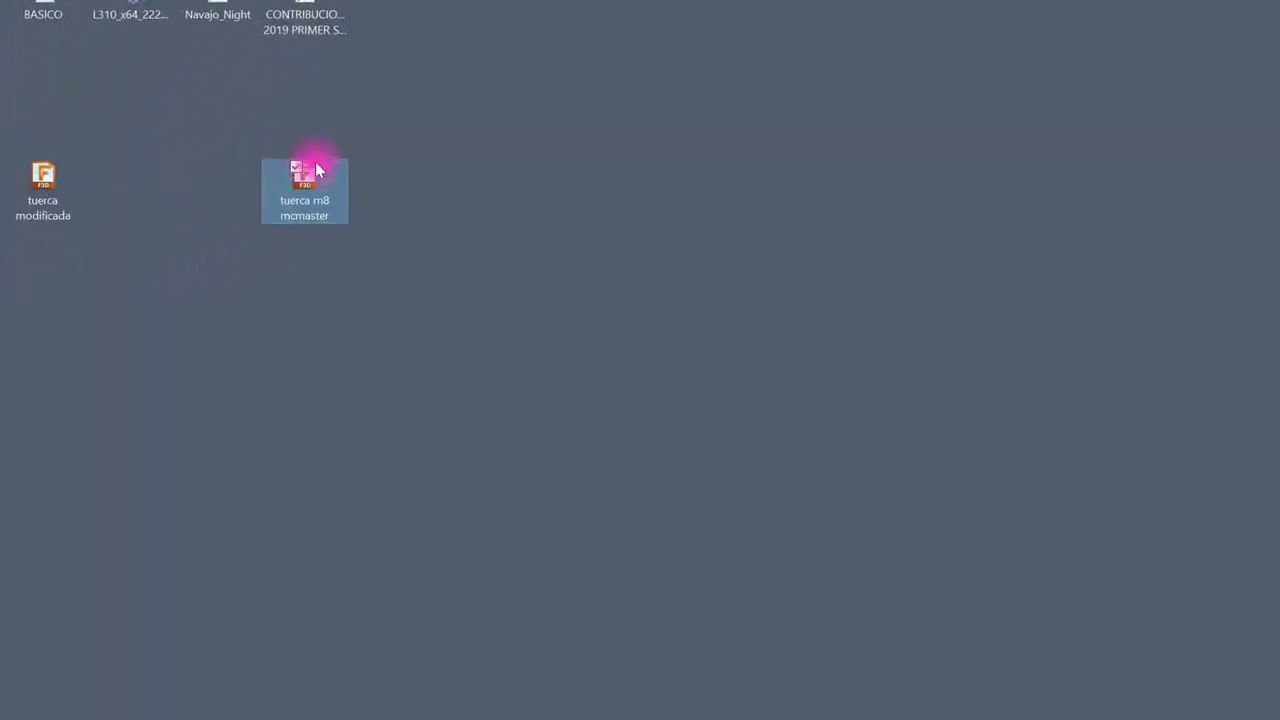
pyautogui.moveTo(37, 186); pyautogui.dragTo(419, 174)
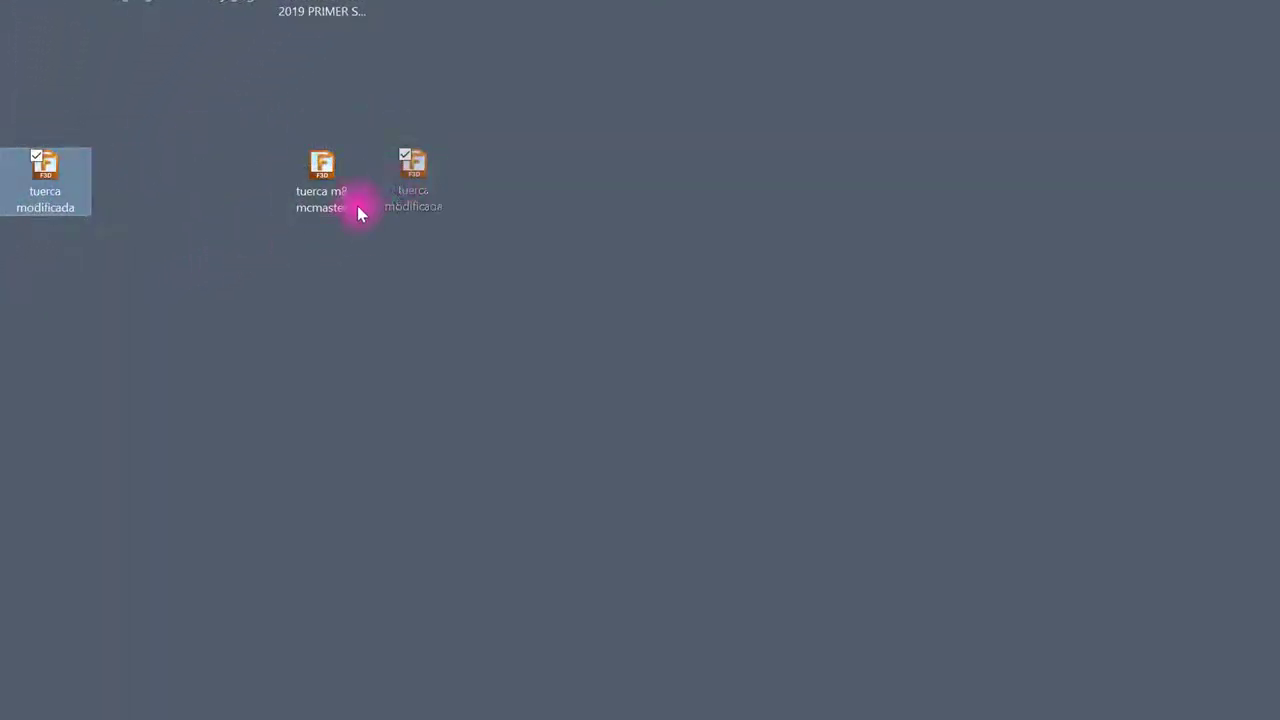
pyautogui.moveTo(357, 207); pyautogui.dragTo(406, 160)
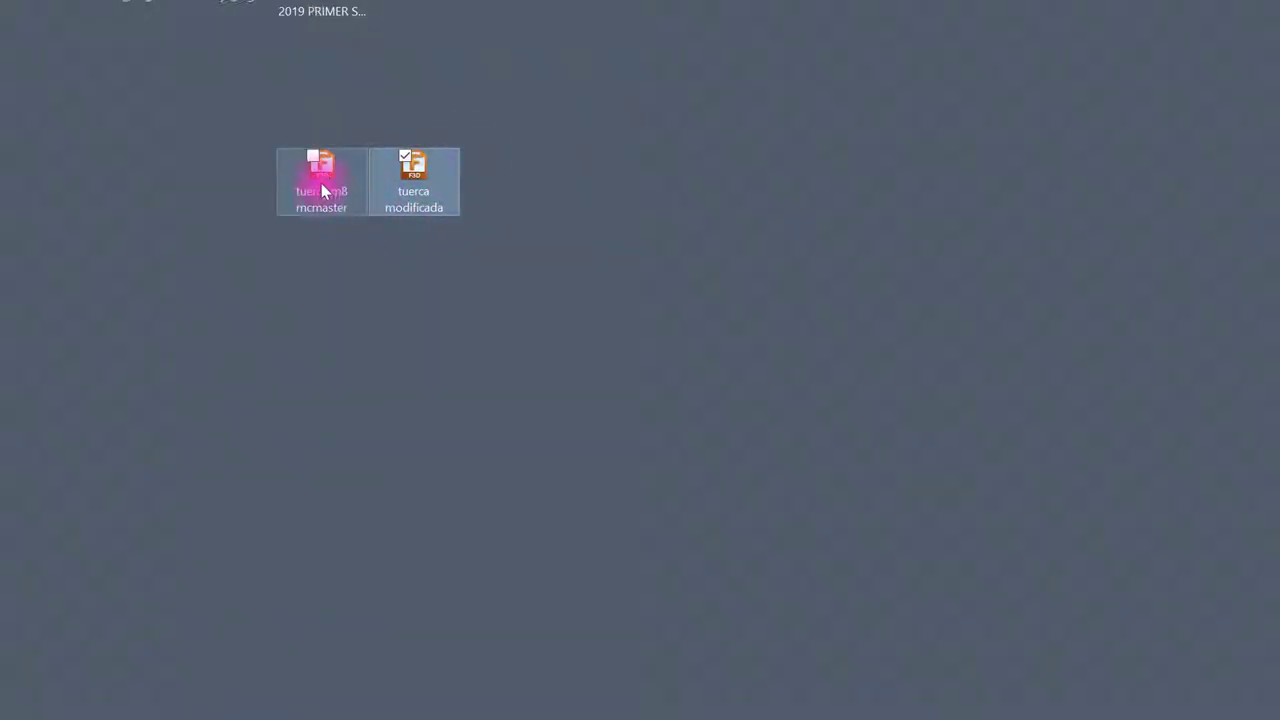
# Open Properties for both files side by side: 148 KB versus 47,1 KB.
pyautogui.click(321, 188)
pyautogui.rightClick(320, 185)
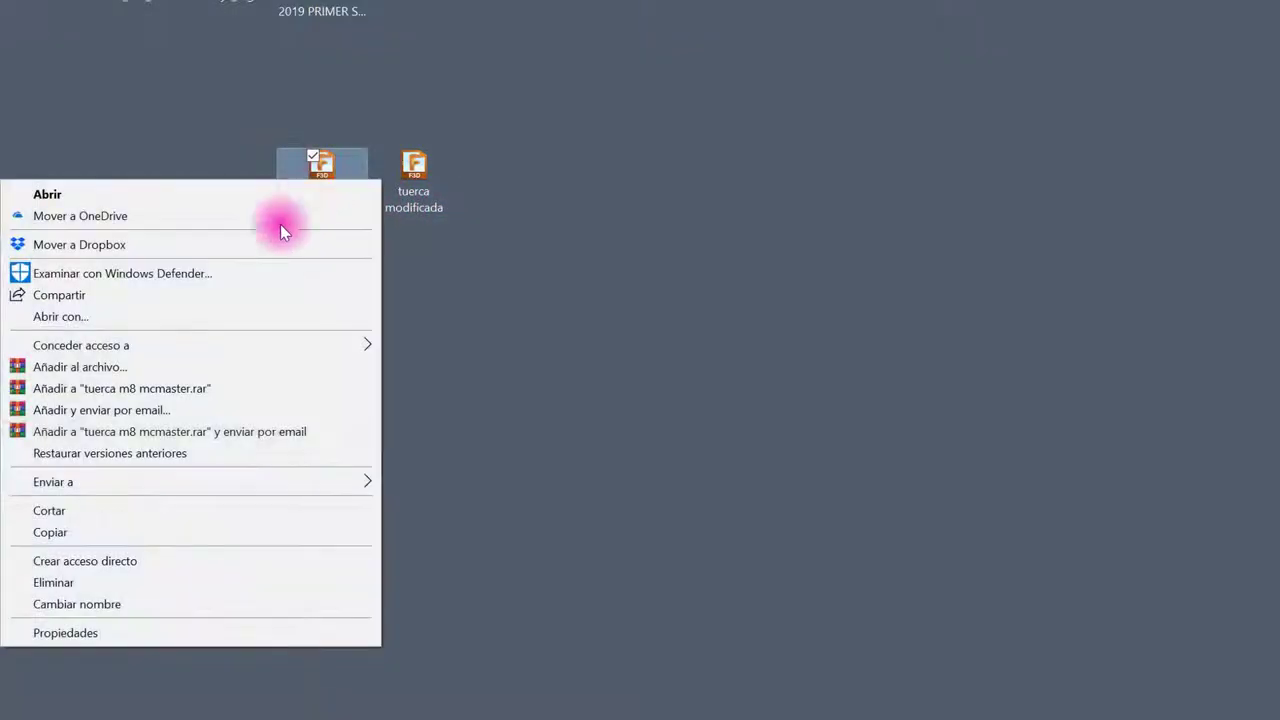
pyautogui.click(134, 640)
pyautogui.moveTo(557, 194); pyautogui.dragTo(289, 307)
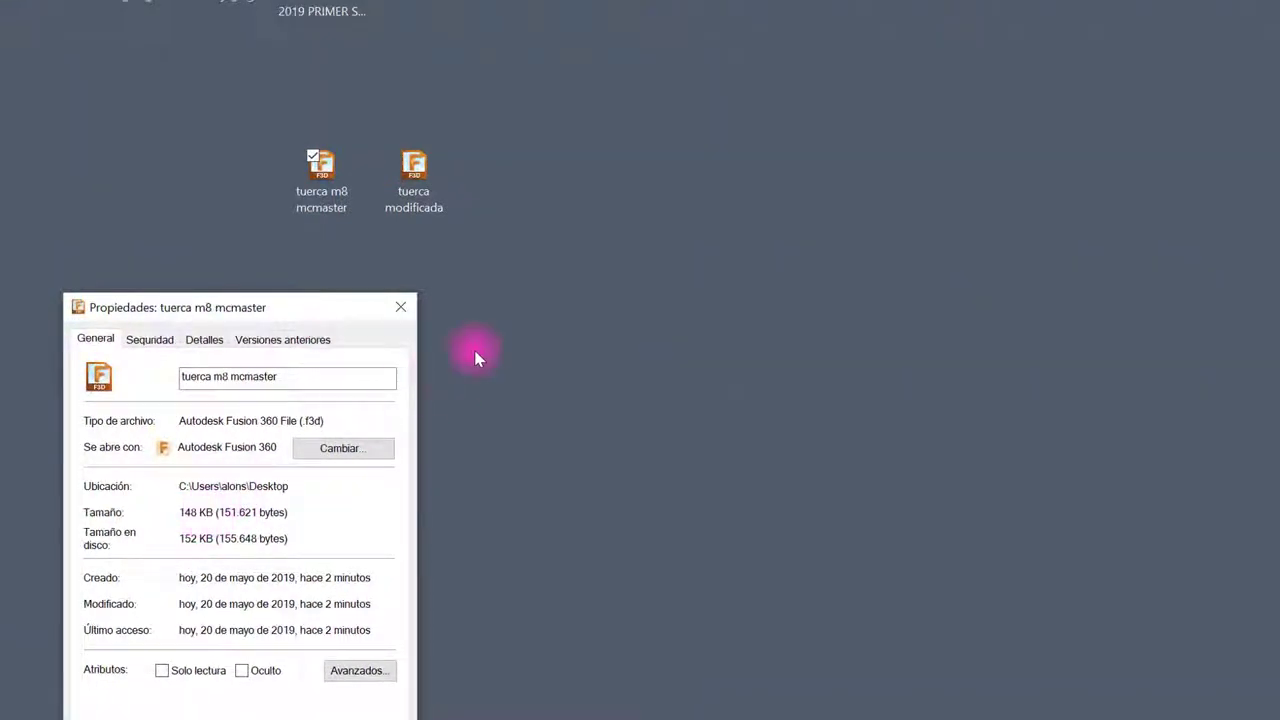
pyautogui.rightClick(408, 195)
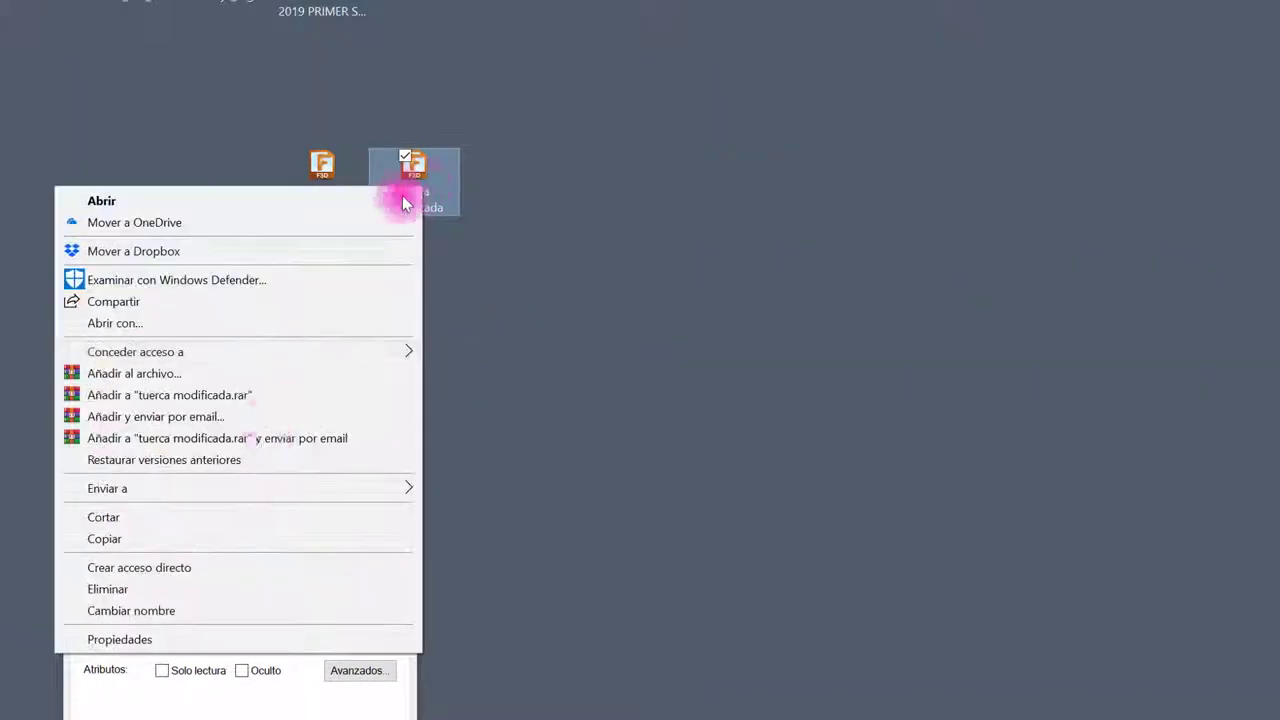
pyautogui.click(249, 634)
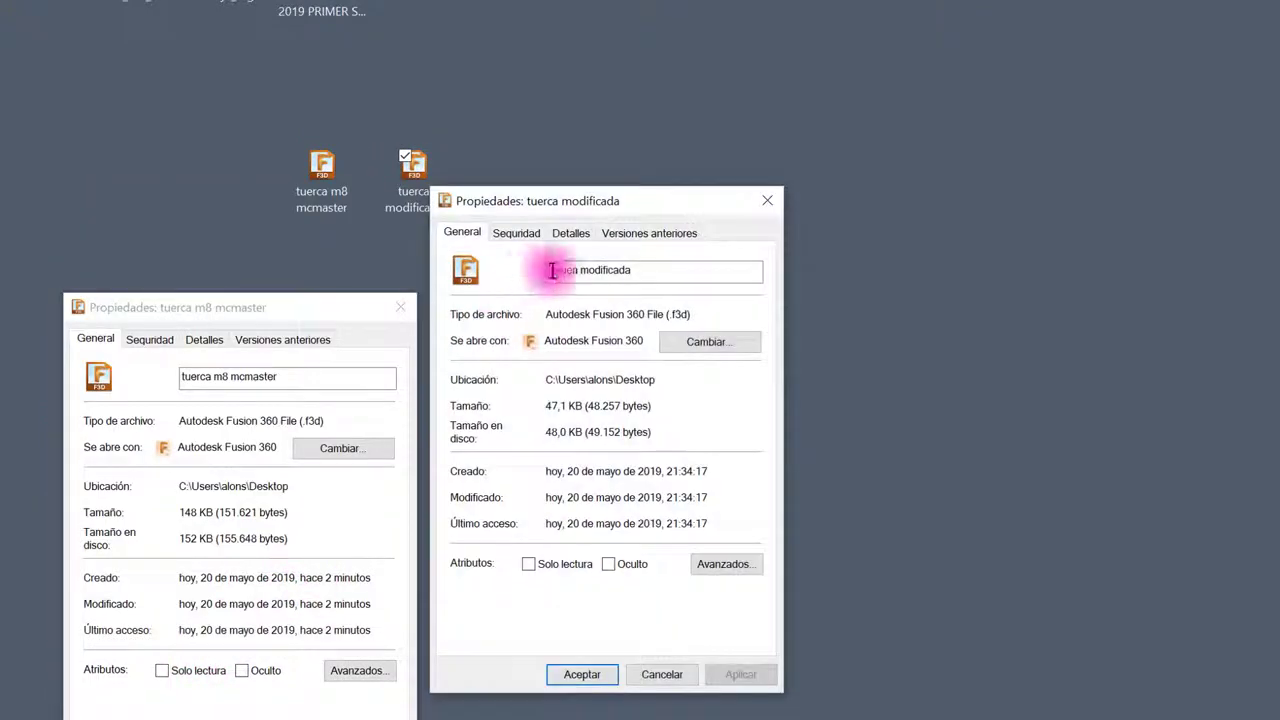
pyautogui.moveTo(657, 200); pyautogui.dragTo(651, 301)
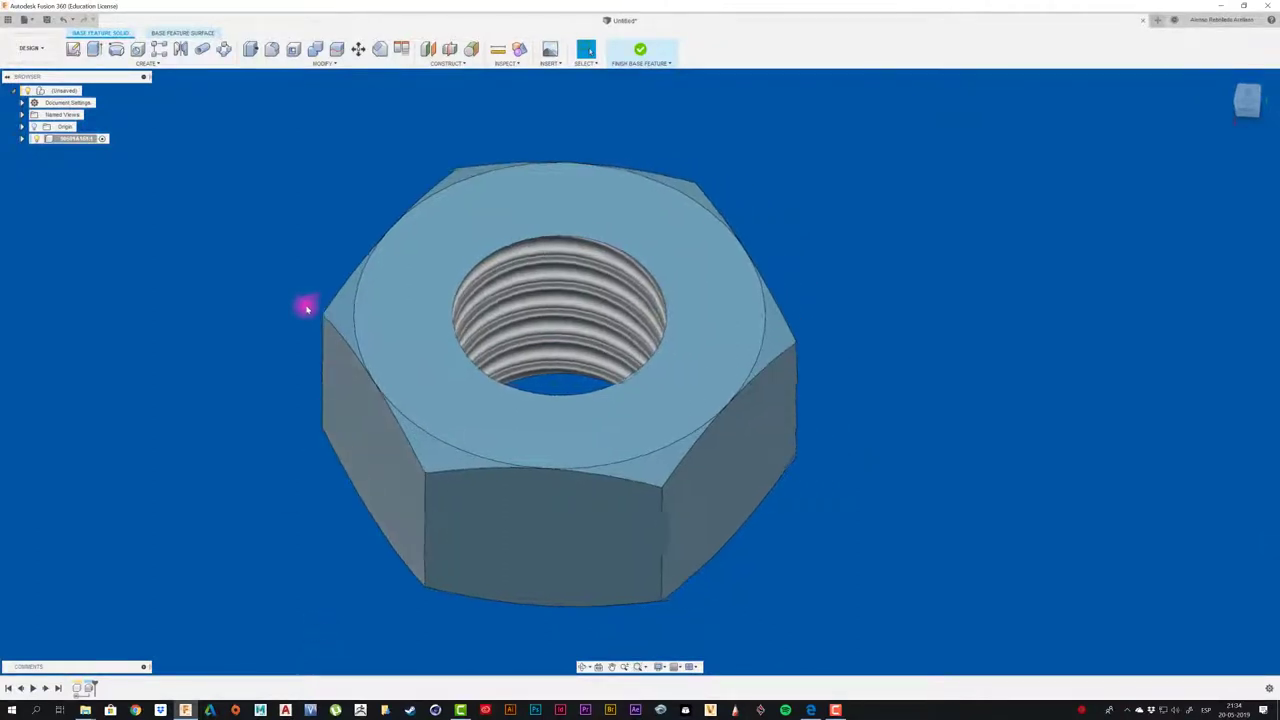
# Start a new blank untitled design from the + button in the tab bar.
pyautogui.click(1158, 20)
# Browse McMaster-Carr Rounded Head screws filtered to Metric, M8 thread, 20 mm length.
pyautogui.click(684, 52)
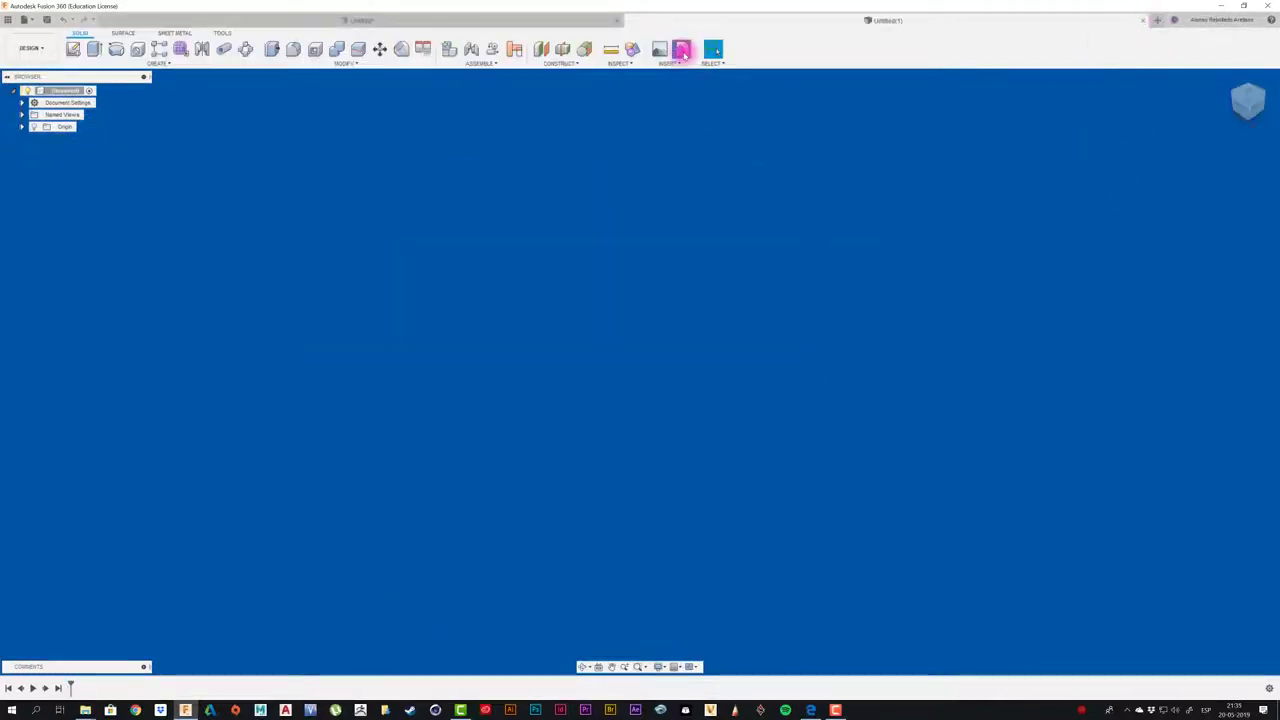
pyautogui.click(565, 350)
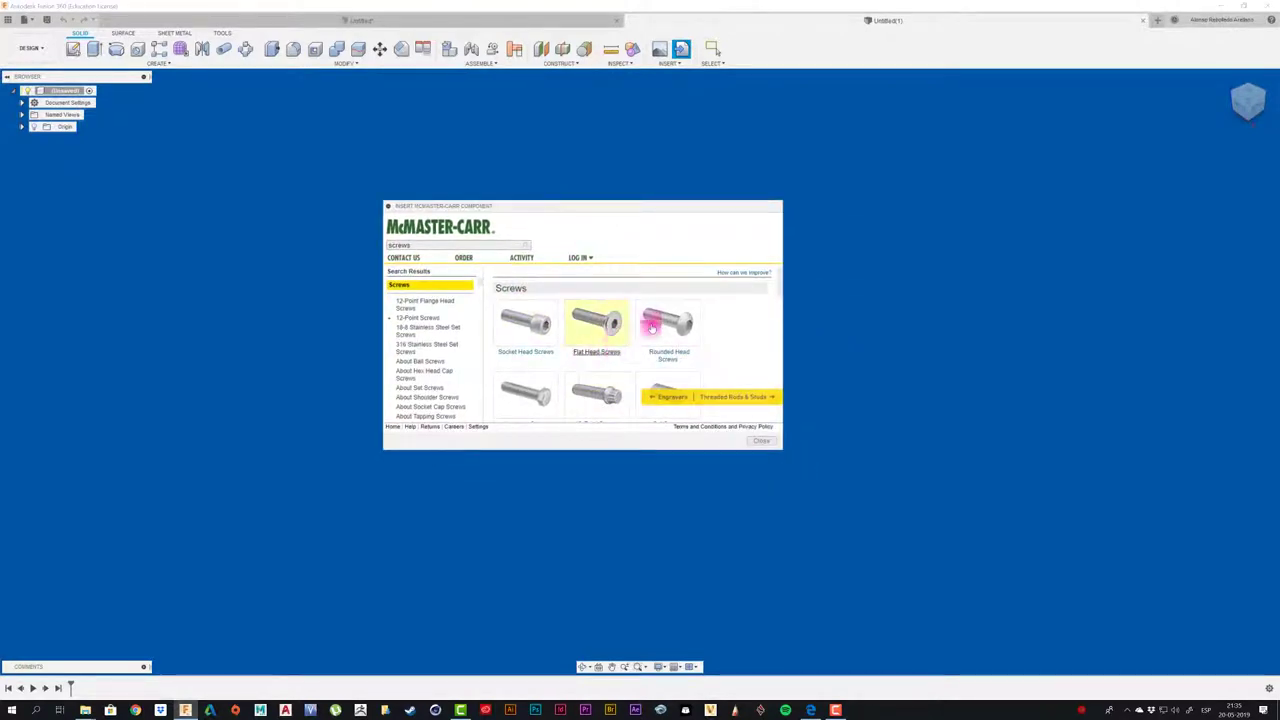
pyautogui.click(681, 323)
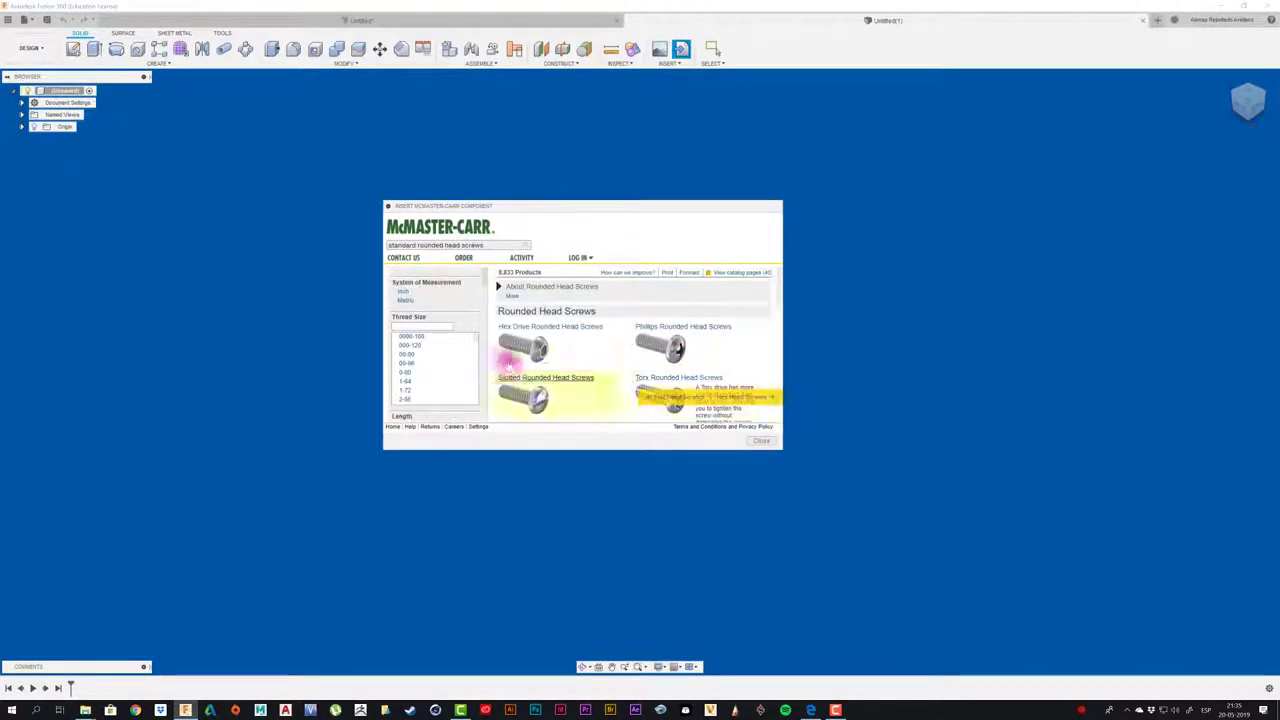
pyautogui.click(406, 300)
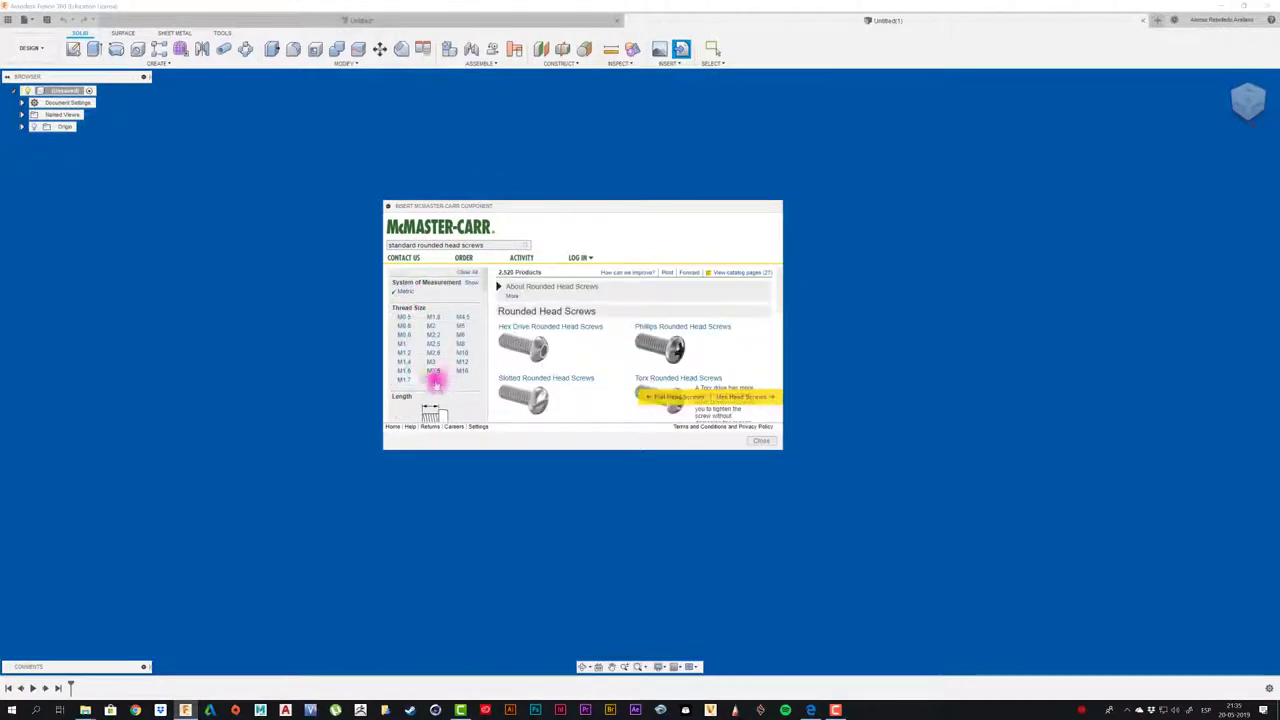
pyautogui.click(462, 345)
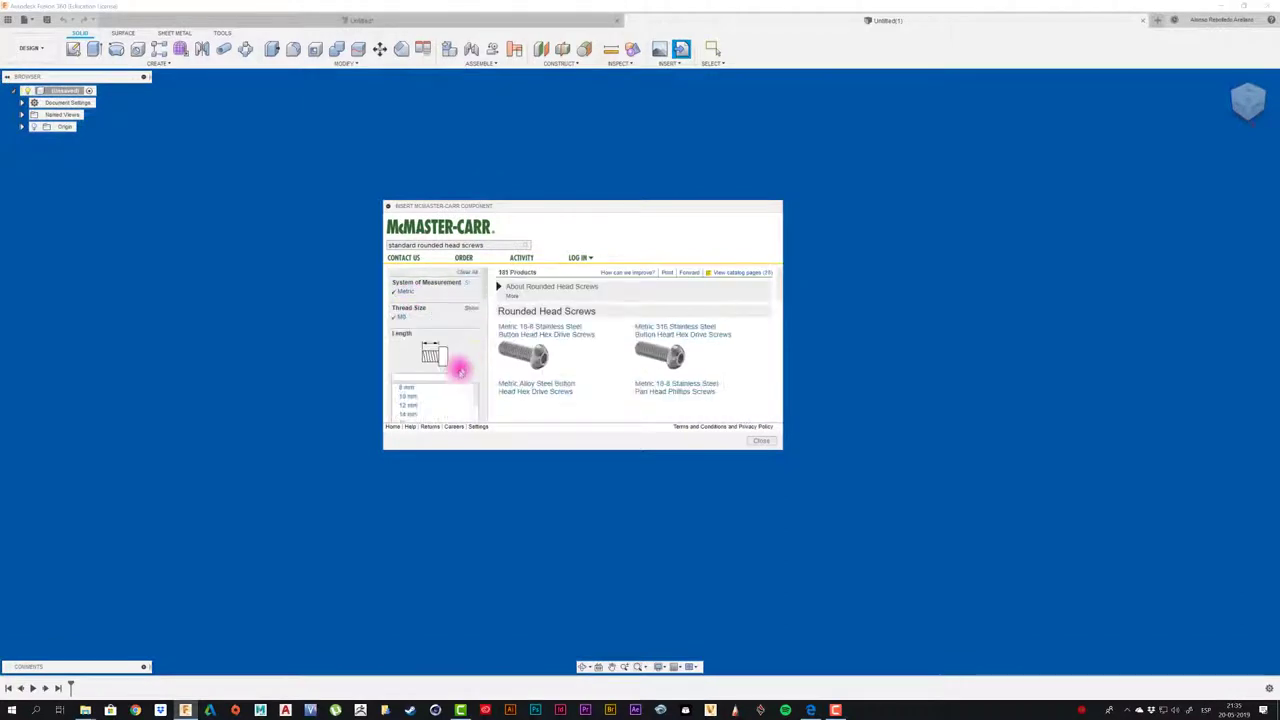
pyautogui.click(409, 399)
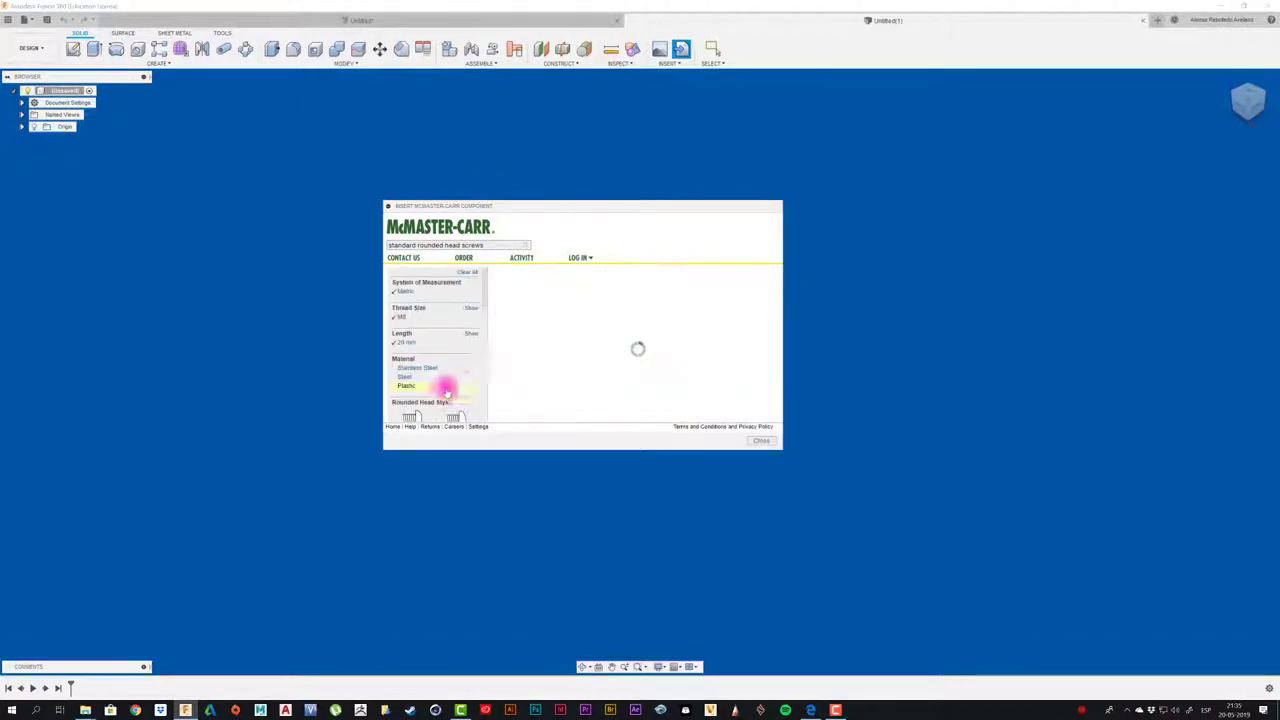
pyautogui.scroll(-2, 600, 355)
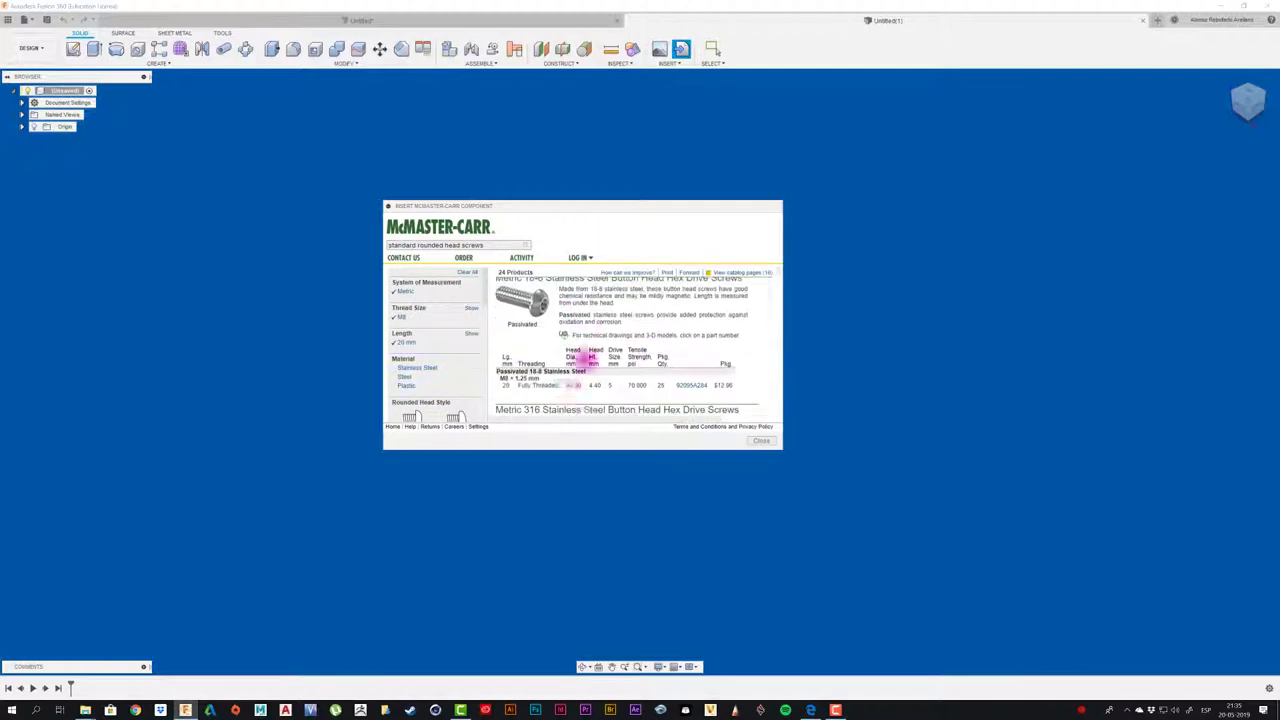
# Open the M8 × 1.25 mm, 20 mm button head hex drive screw and download its 3-D STEP model.
pyautogui.click(688, 372)
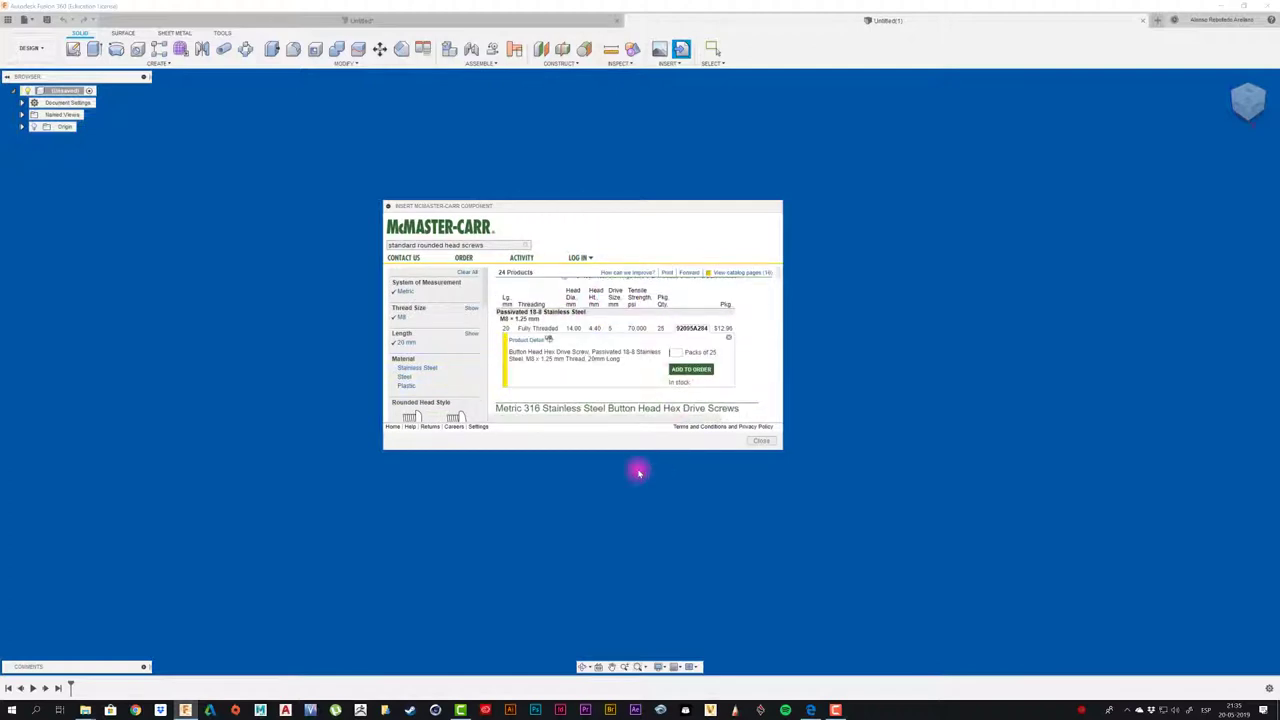
pyautogui.click(523, 340)
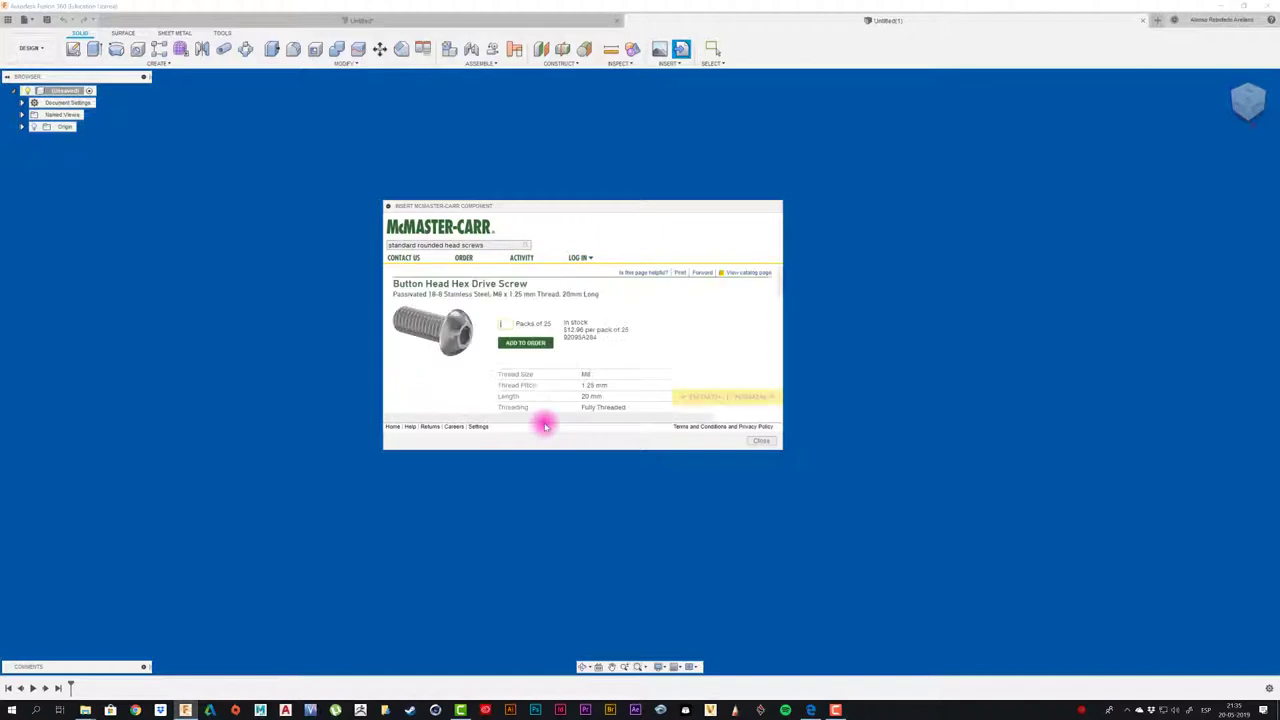
pyautogui.scroll(-2, 634, 322)
pyautogui.scroll(-3, 636, 325)
pyautogui.scroll(-3, 640, 335)
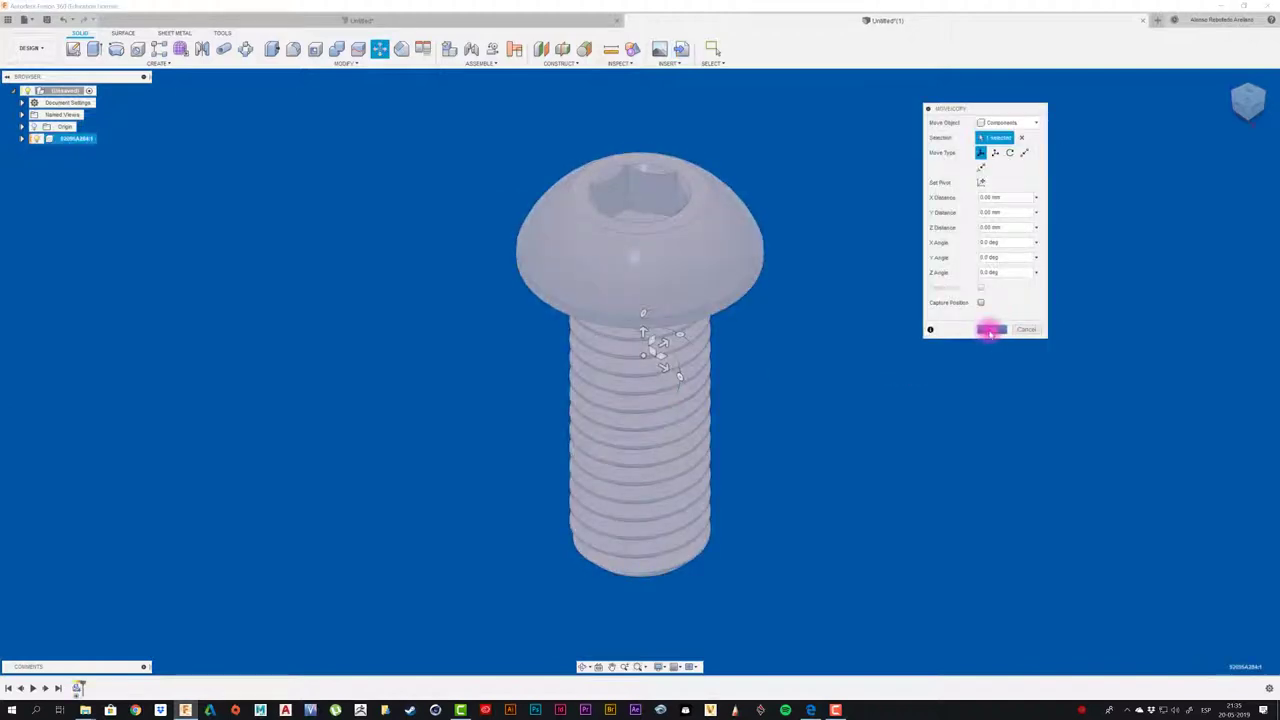
# Confirm the screw's placement with OK and bring up its base feature's timeline menu.
pyautogui.click(990, 332)
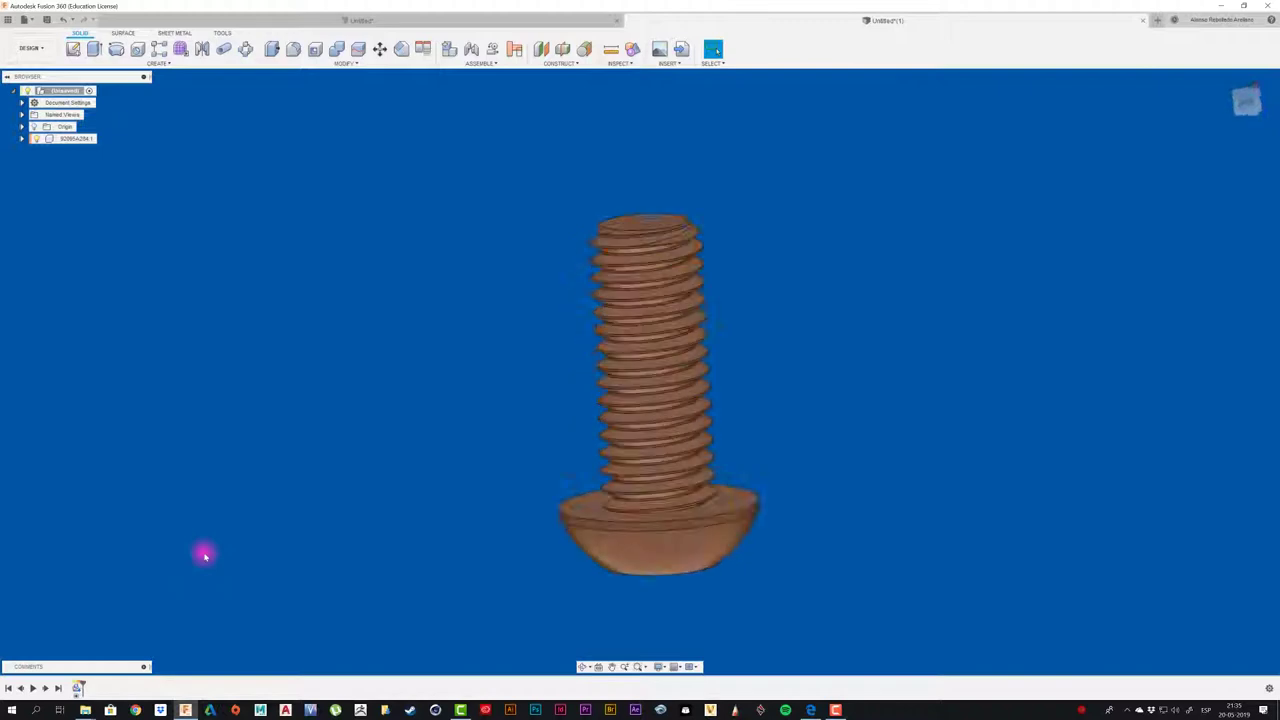
pyautogui.moveTo(76, 692); pyautogui.dragTo(80, 697)
pyautogui.rightClick(88, 688)
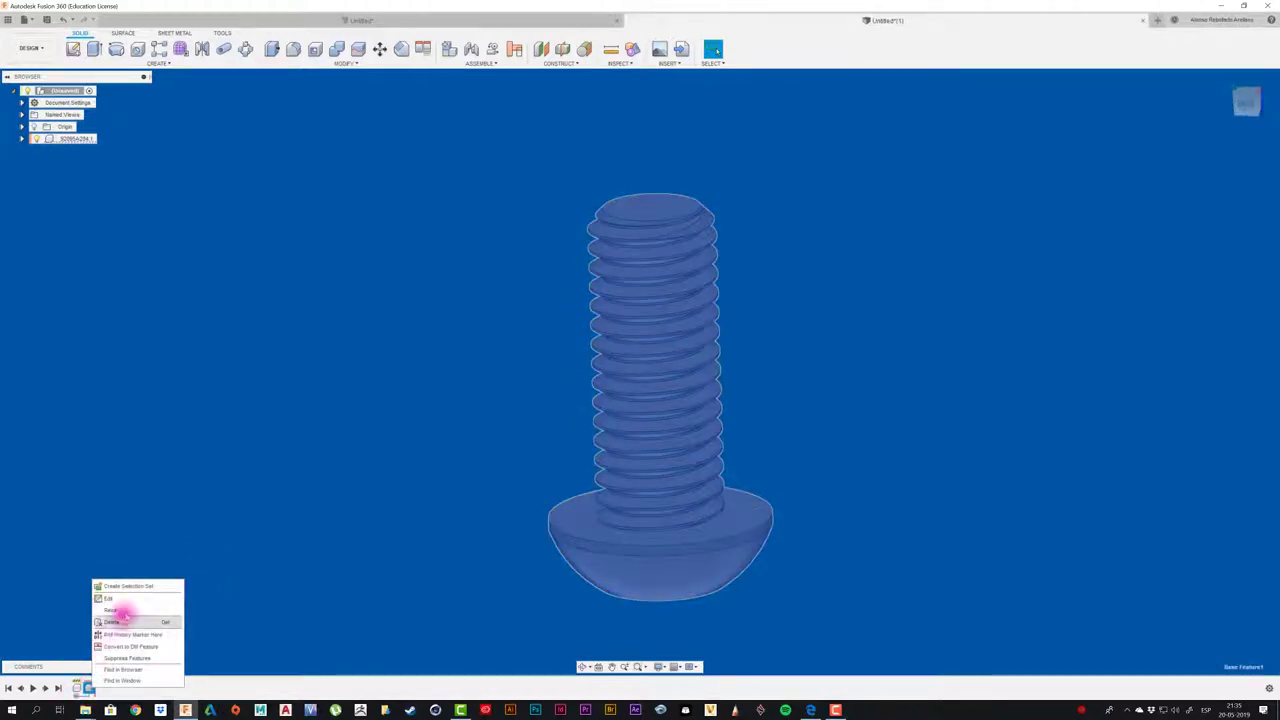
# Enter base feature editing on the screw and delete its modeled thread face.
pyautogui.click(118, 596)
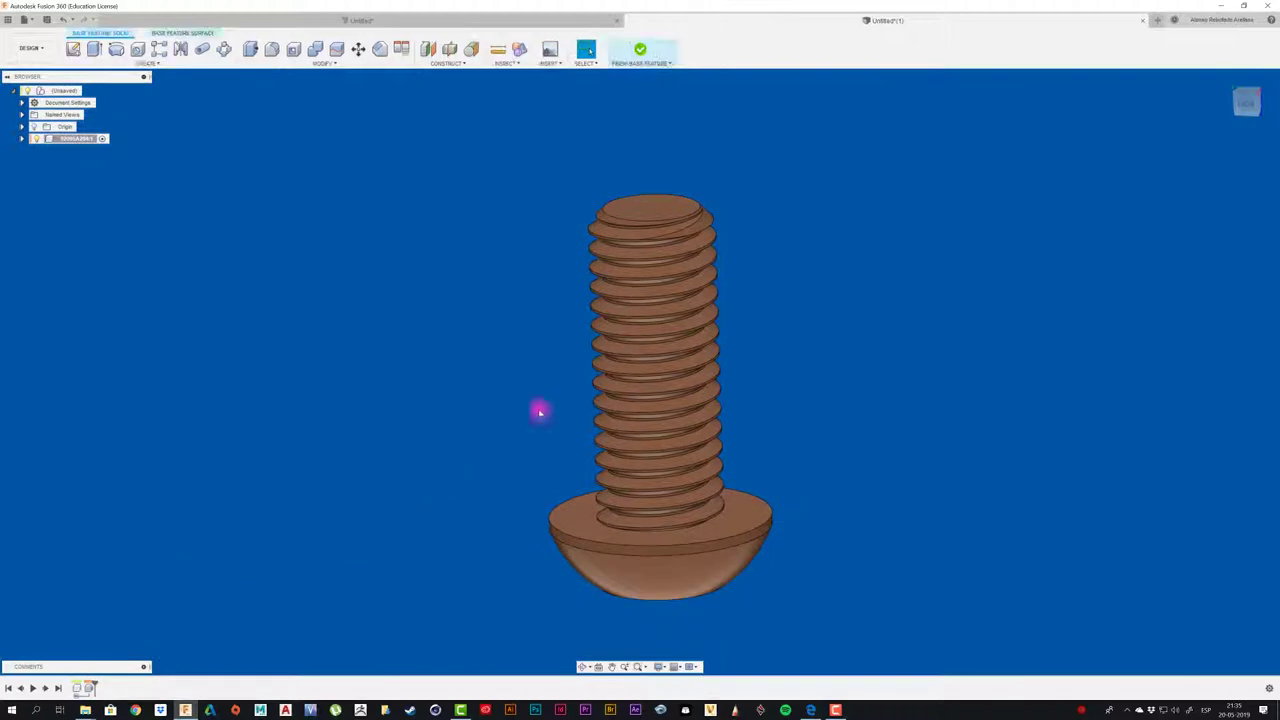
pyautogui.click(657, 337)
pyautogui.press('F6')
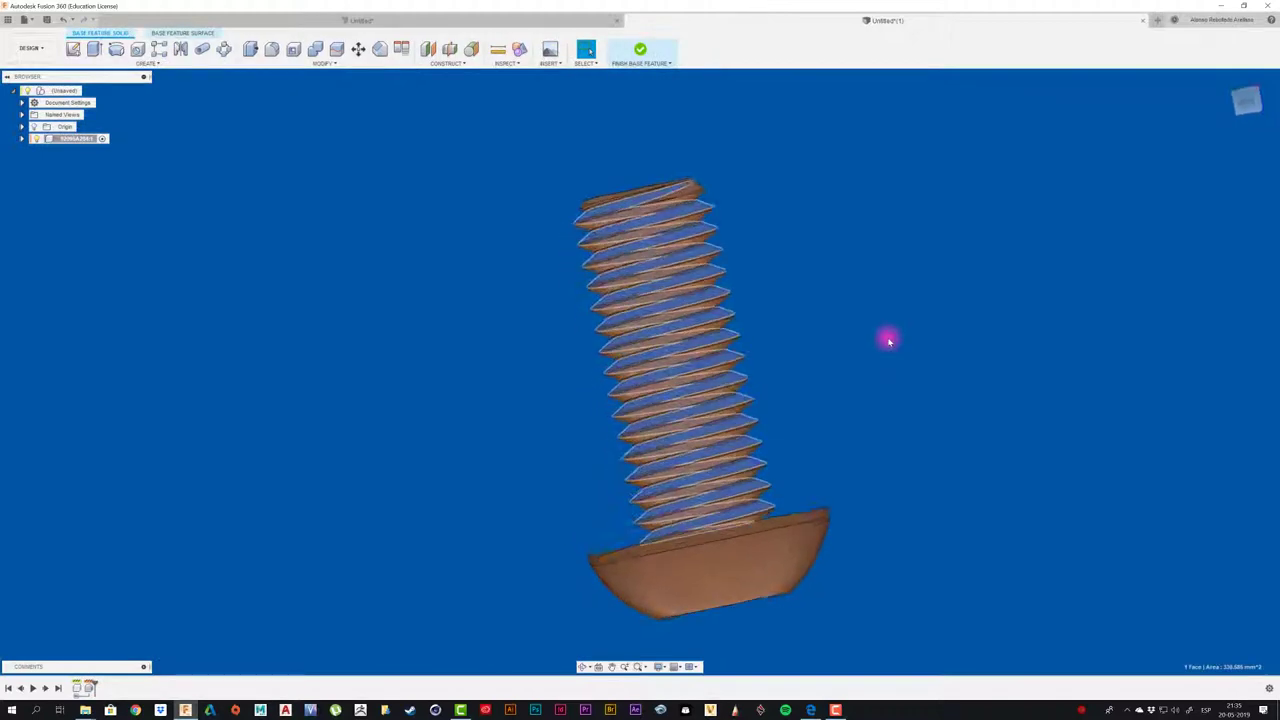
pyautogui.press('Delete')
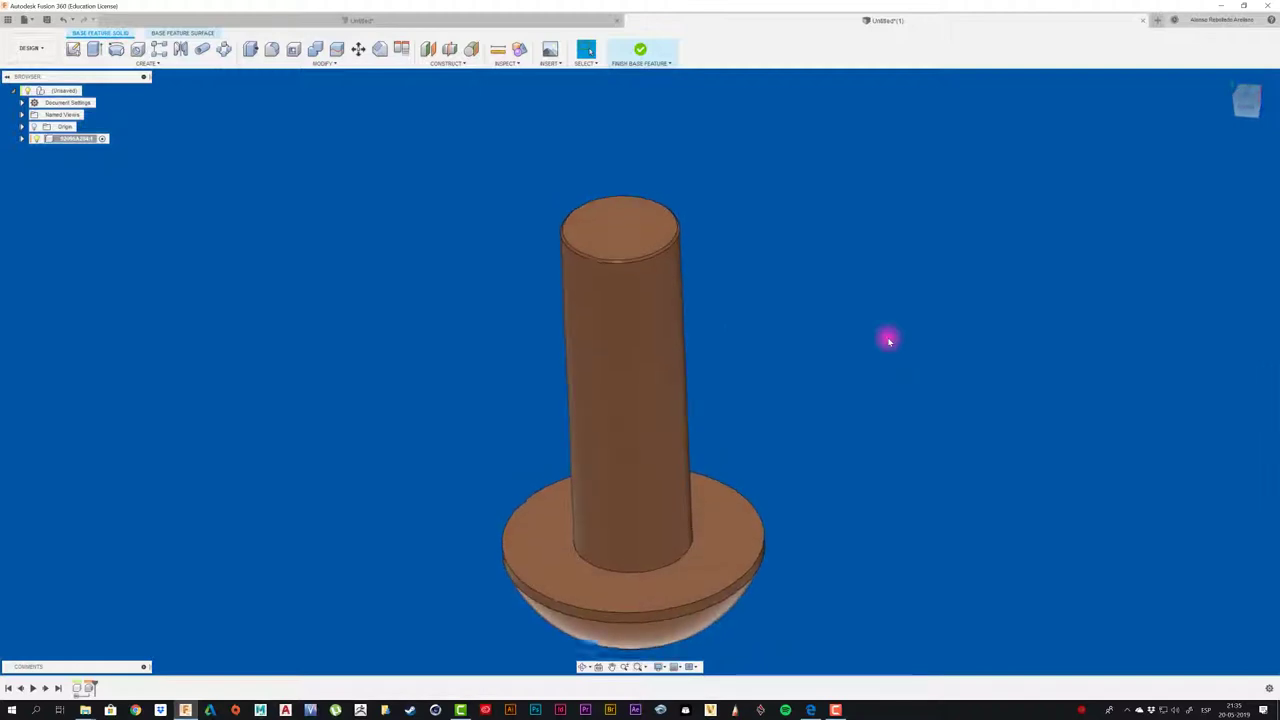
# Orbit and zoom to inspect the top edge of the now plain cylindrical shank.
pyautogui.moveTo(888, 341)
pyautogui.keyDown('shift'); pyautogui.mouseDown(button='middle')
pyautogui.moveTo(812, 317)
pyautogui.moveTo(763, 334)
pyautogui.mouseUp(button='middle'); pyautogui.keyUp('shift')
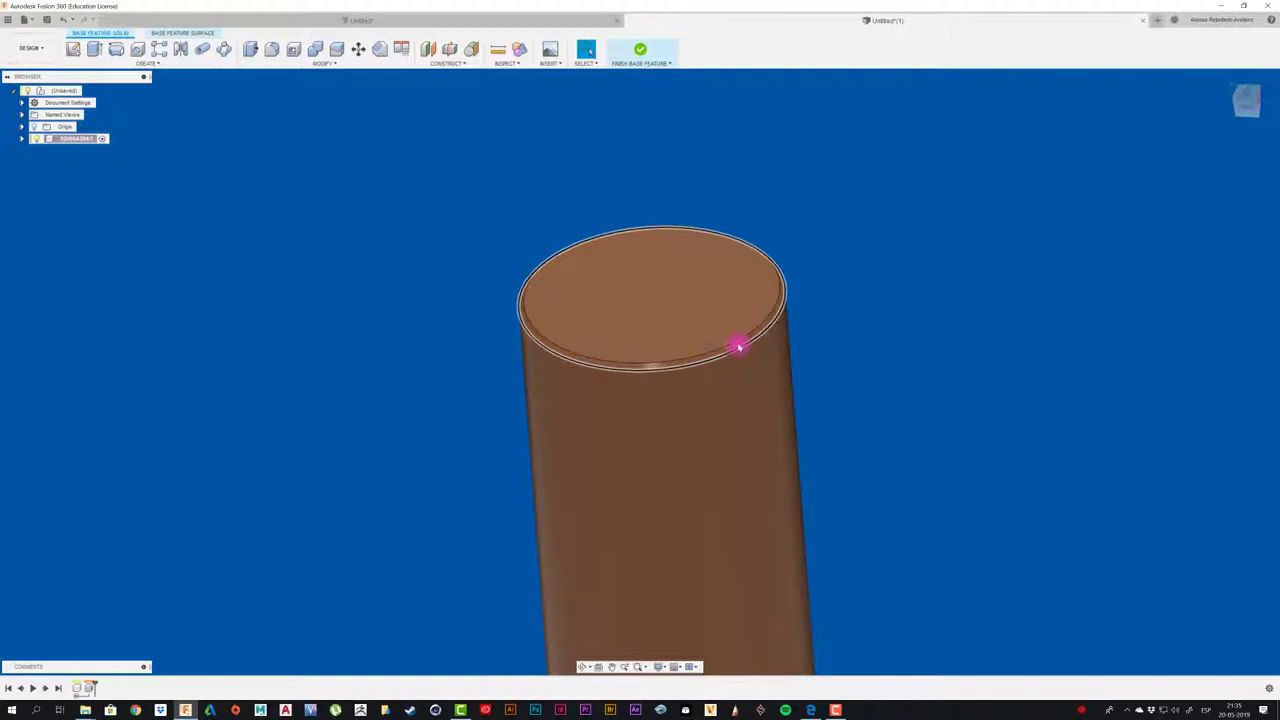
pyautogui.scroll(2, 745, 346)
pyautogui.click(745, 346)
pyautogui.click(745, 346)
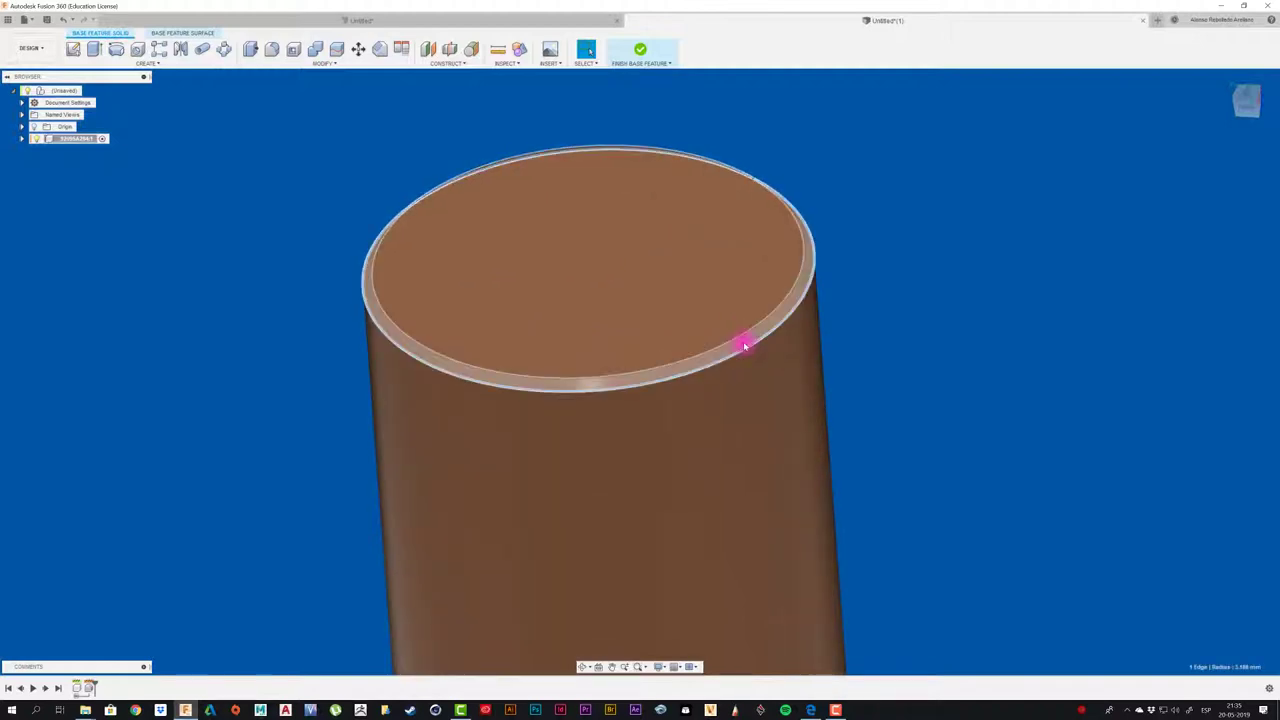
pyautogui.scroll(-1, 743, 340)
pyautogui.scroll(-2, 680, 277)
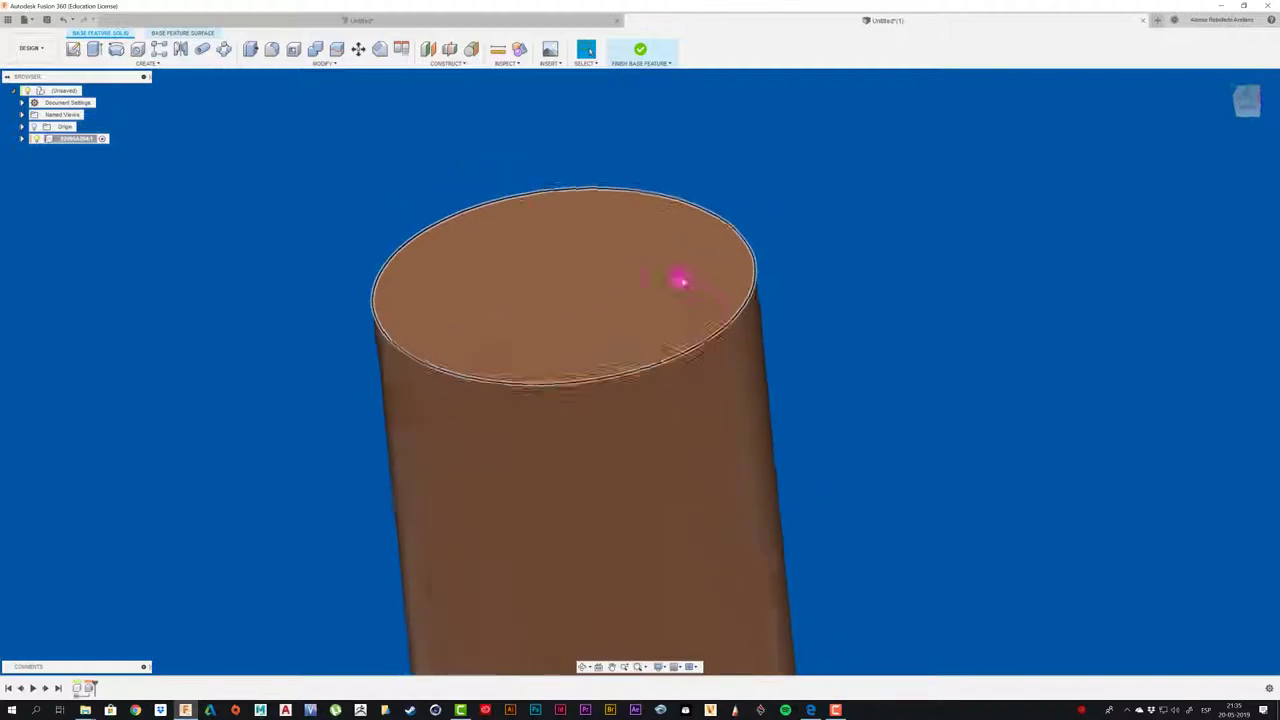
pyautogui.scroll(-3, 463, 204)
pyautogui.scroll(-2, 463, 204)
pyautogui.scroll(3, 463, 204)
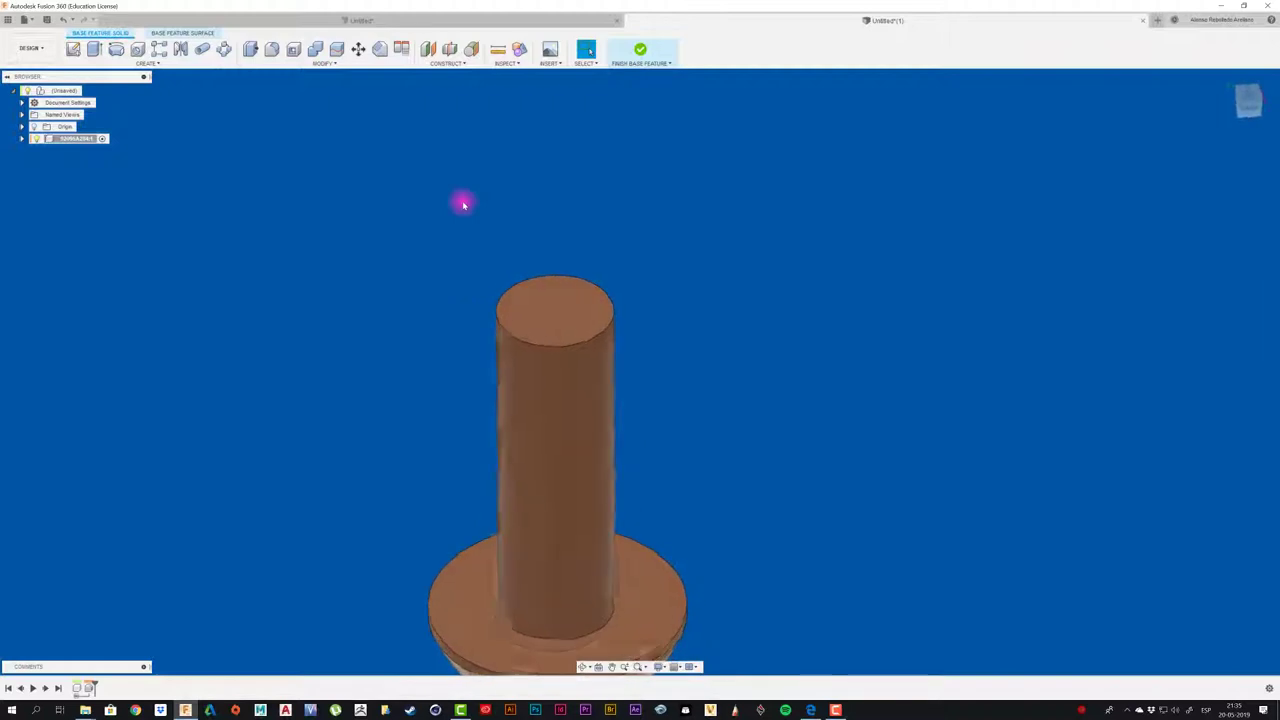
# Measure the radius and diameter of the shank's top circular edge, then clear the selection.
pyautogui.click(500, 57)
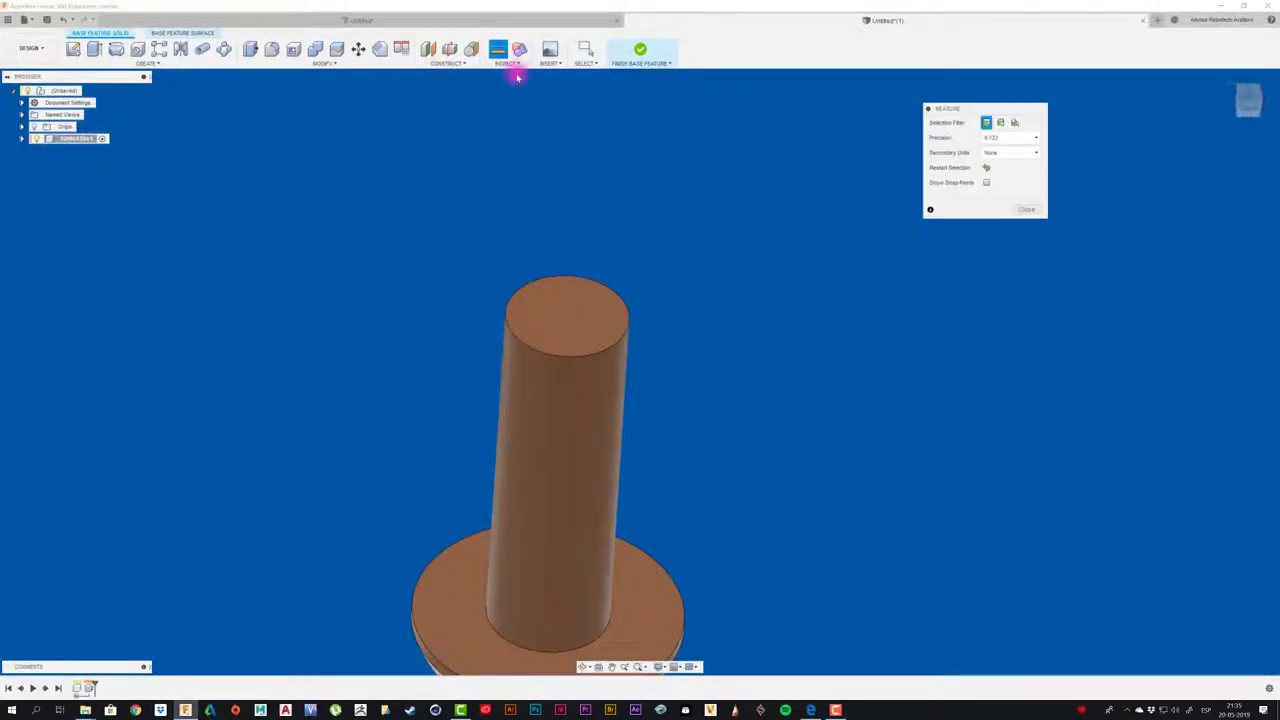
pyautogui.click(517, 340)
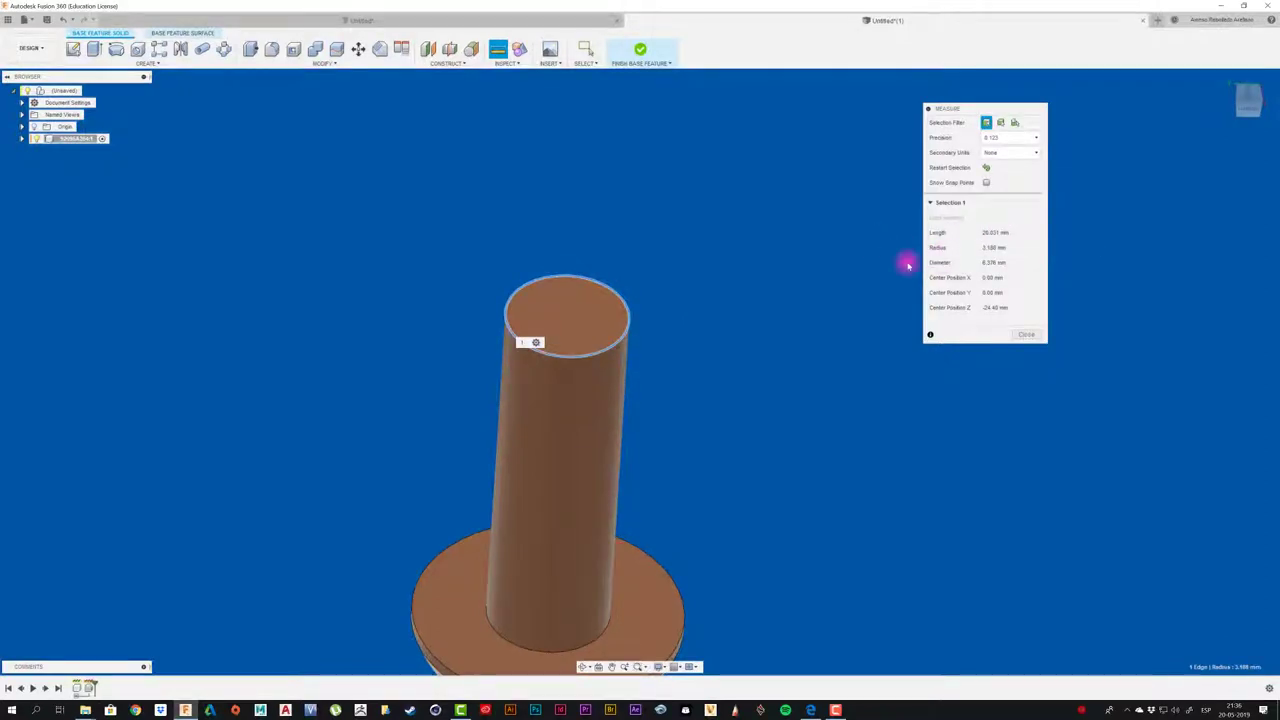
pyautogui.moveTo(937, 108); pyautogui.dragTo(821, 111)
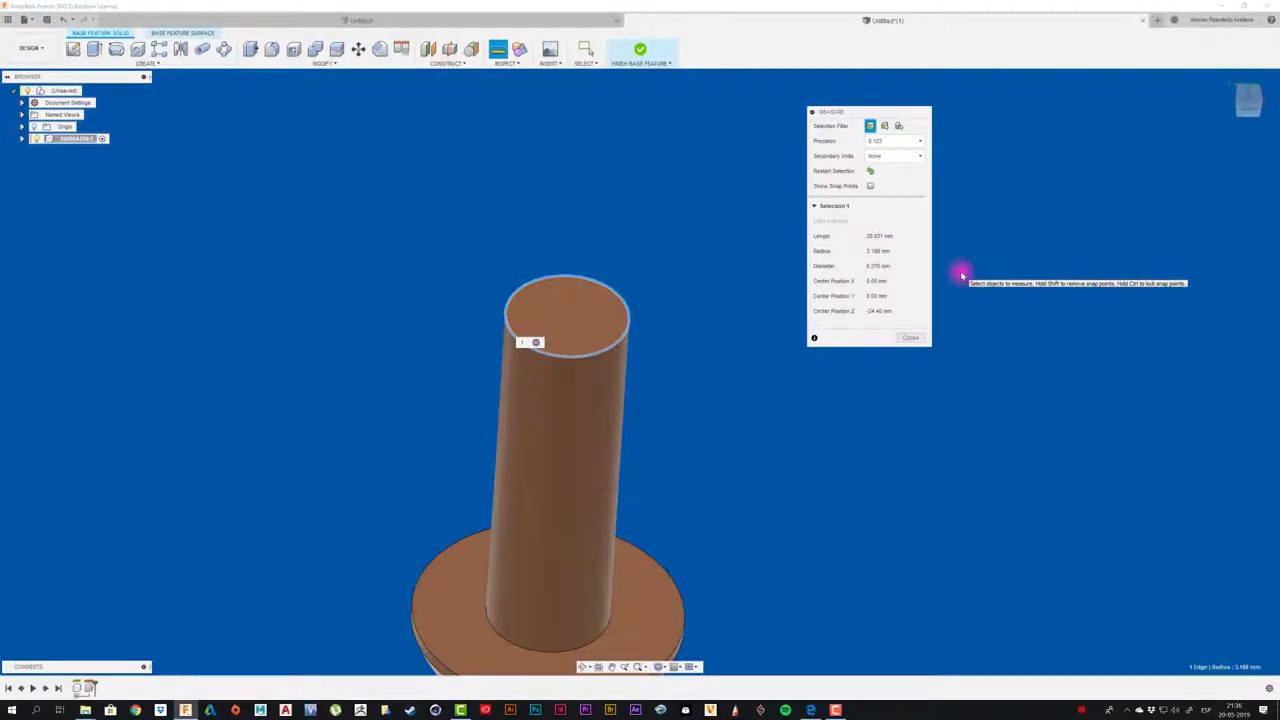
pyautogui.click(343, 229)
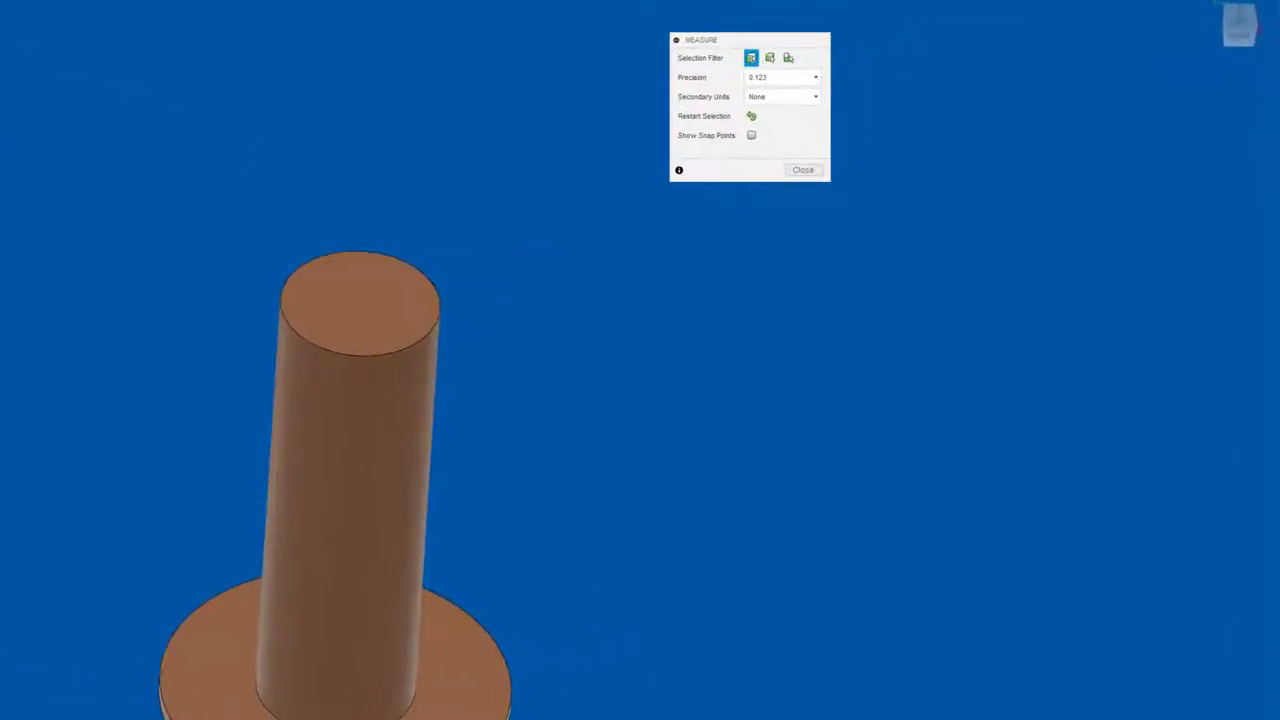
# Put a cosmetic (non-modeled) 8.0 mm M8x1.25 thread on the shank face.
pyautogui.click(15, 100)
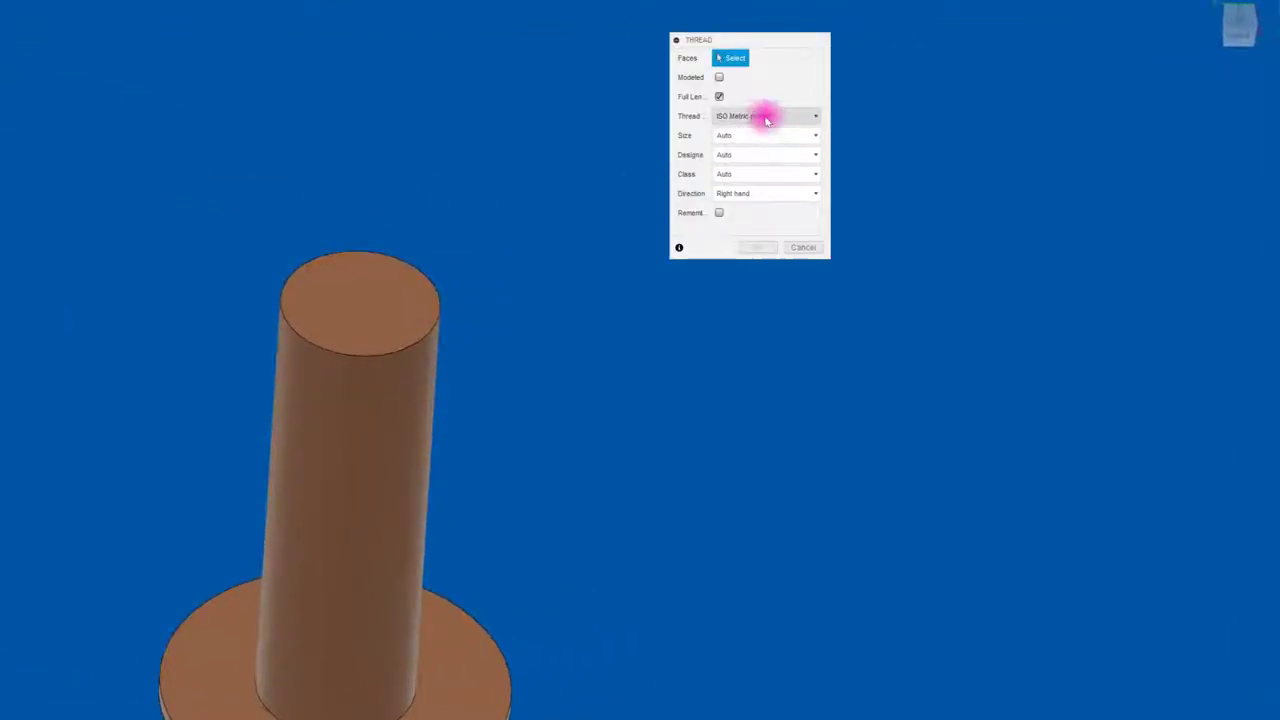
pyautogui.click(363, 434)
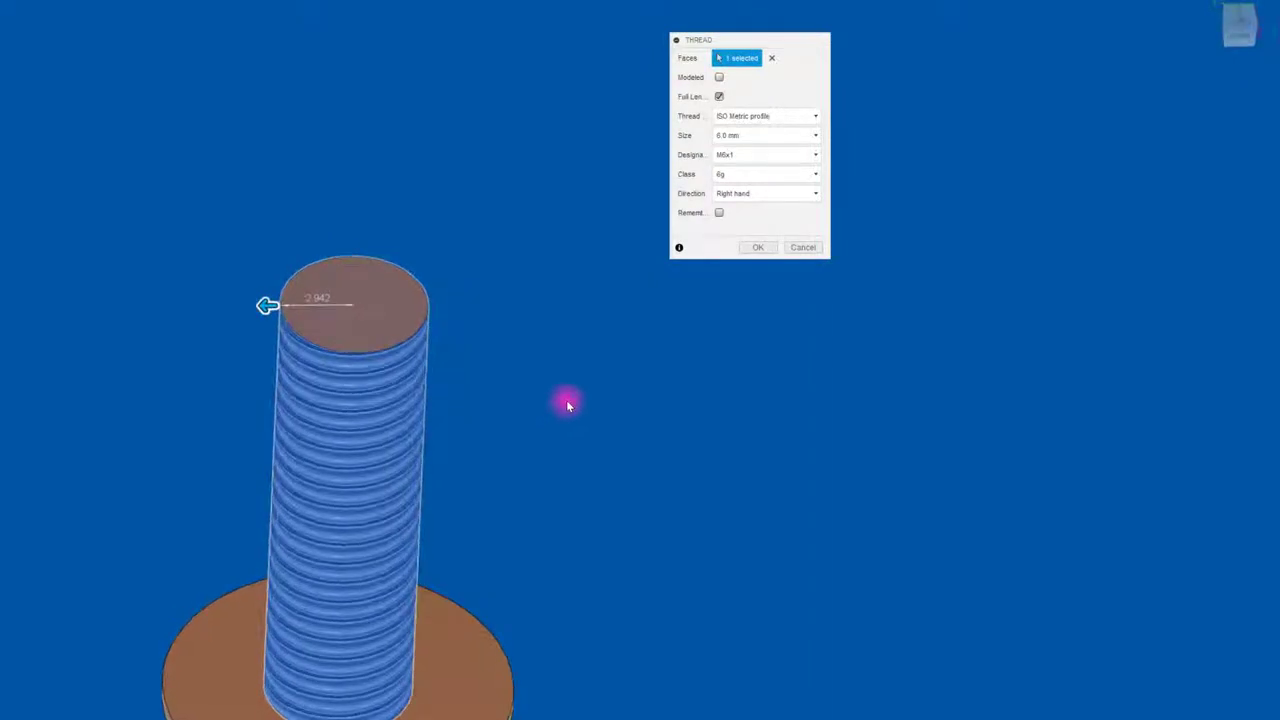
pyautogui.click(757, 157)
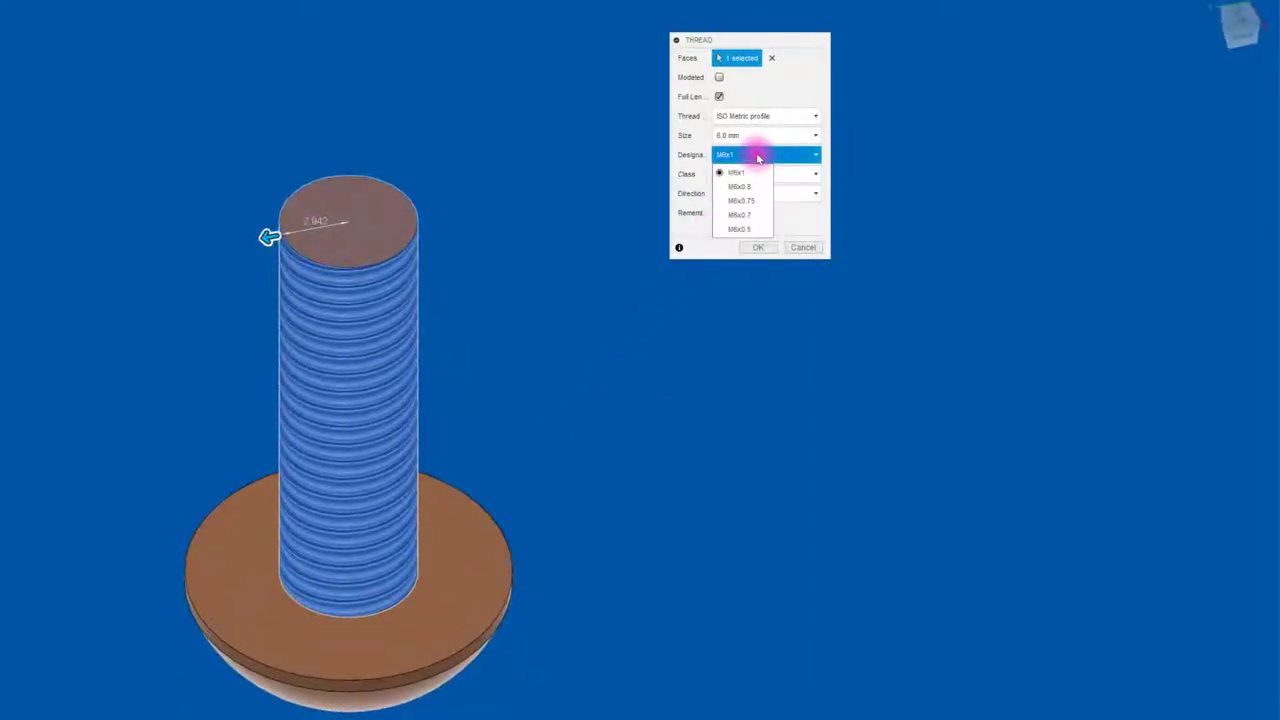
pyautogui.click(776, 161)
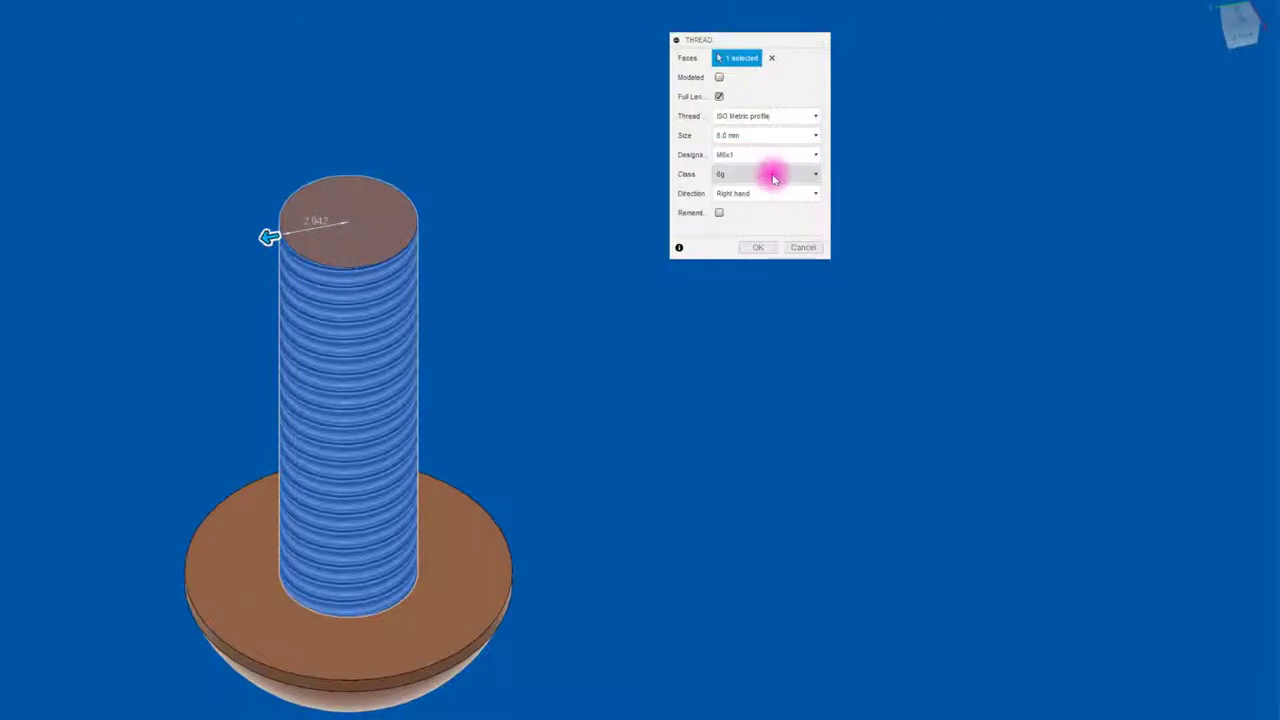
pyautogui.click(771, 134)
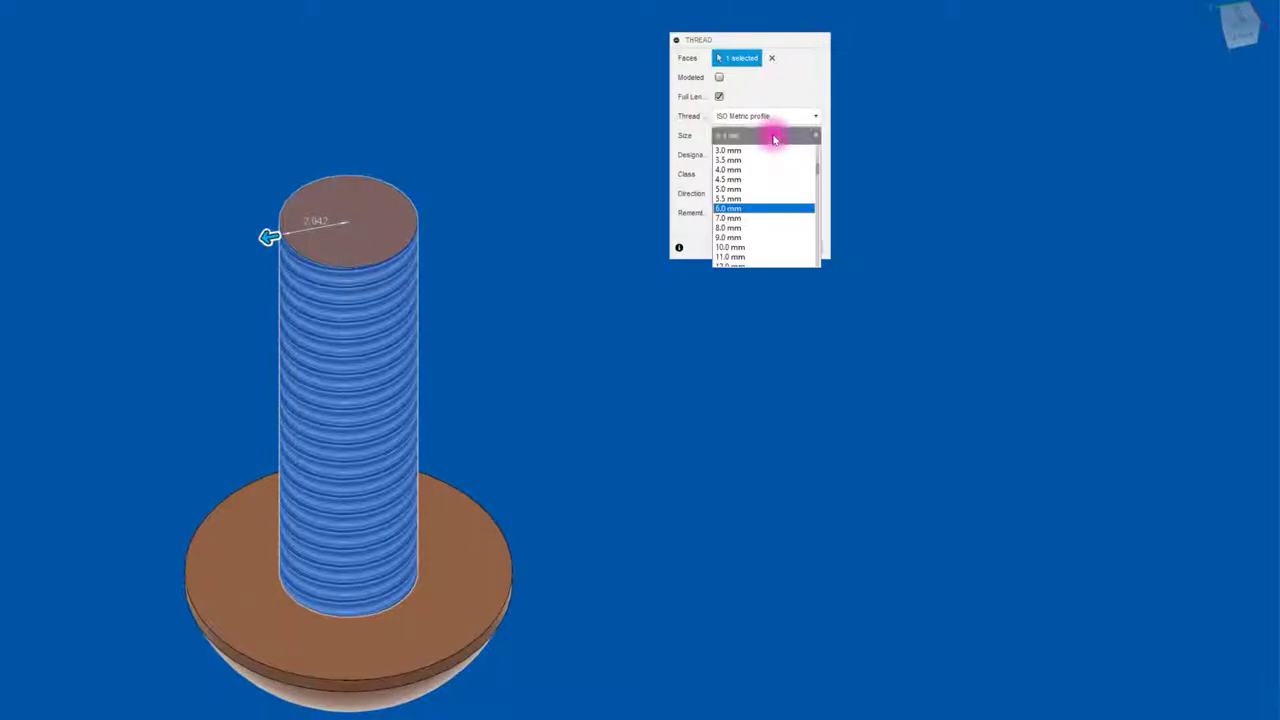
pyautogui.click(749, 228)
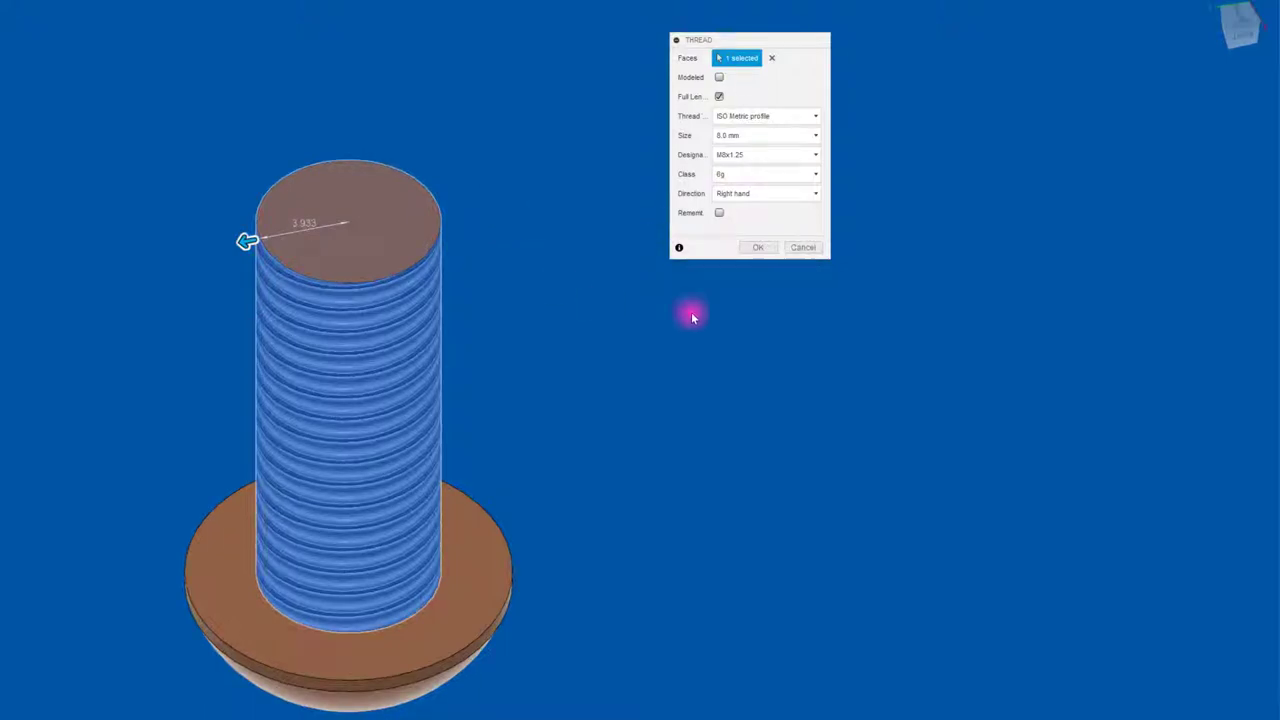
pyautogui.click(758, 247)
pyautogui.moveTo(740, 306)
pyautogui.keyDown('shift'); pyautogui.mouseDown(button='middle')
pyautogui.moveTo(629, 420)
pyautogui.moveTo(616, 502)
pyautogui.mouseUp(button='middle'); pyautogui.keyUp('shift')
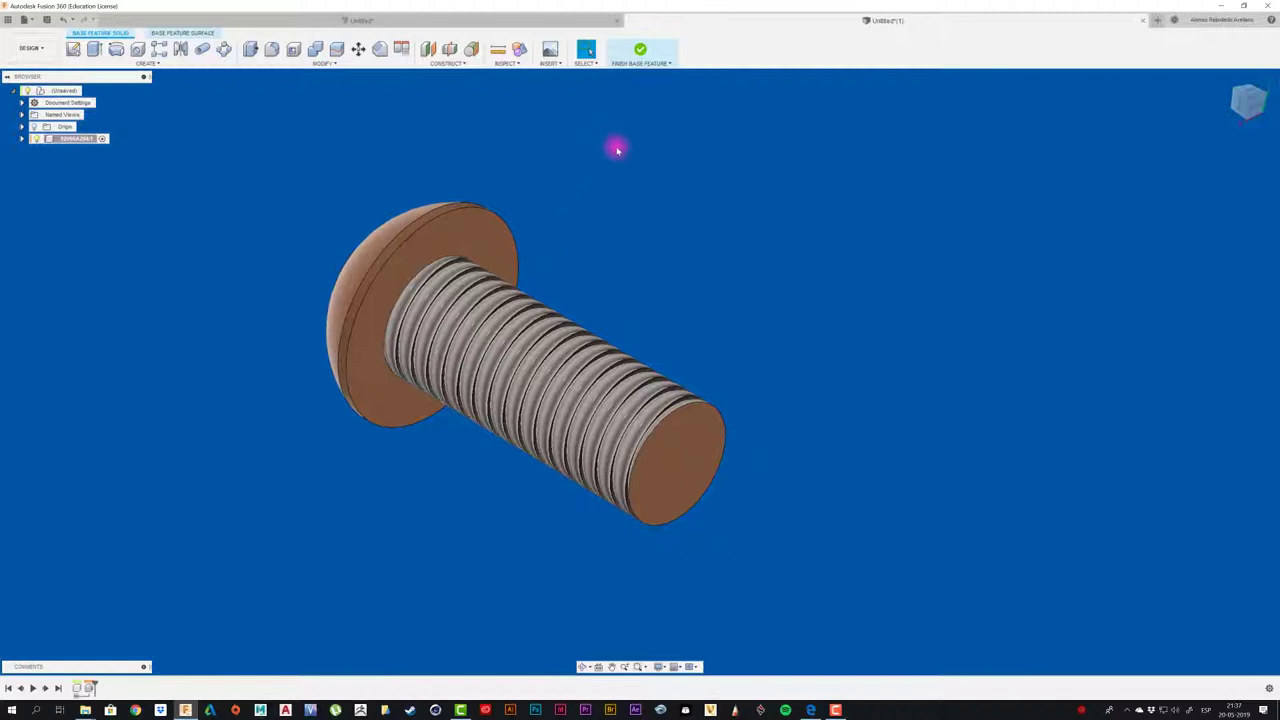
# Finish the base feature edit to return to the normal design workspace.
pyautogui.click(643, 60)
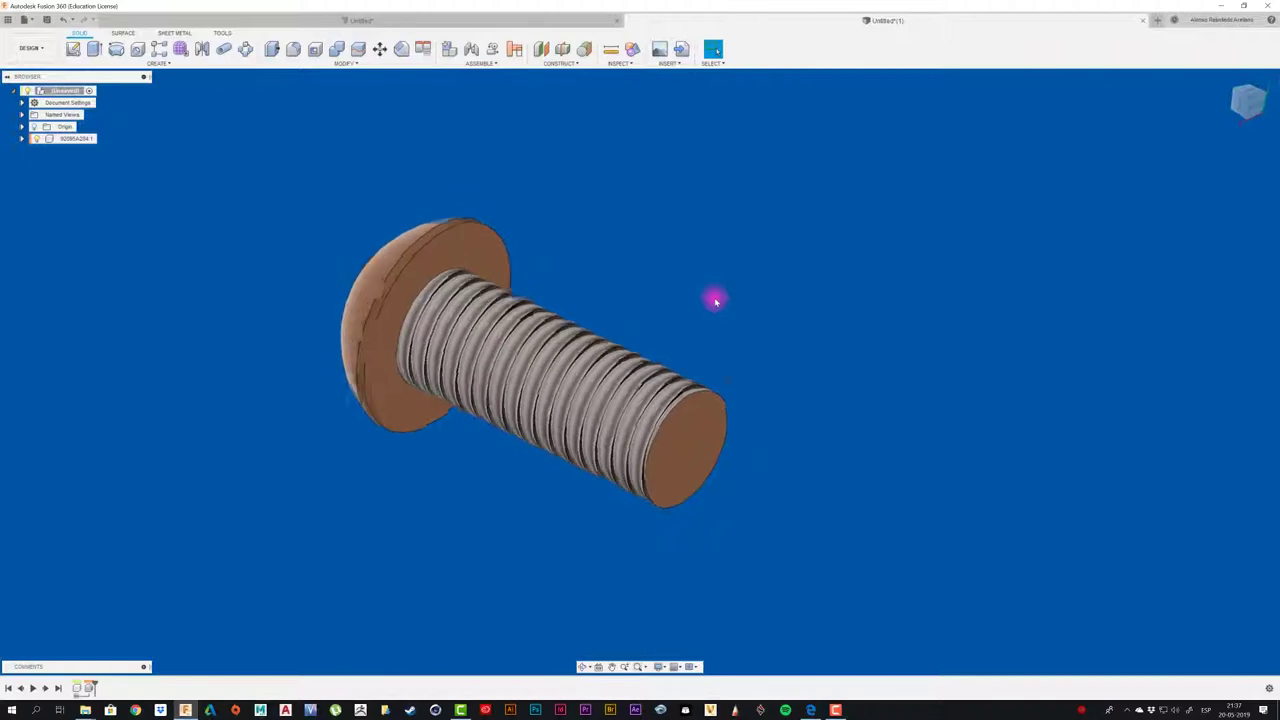